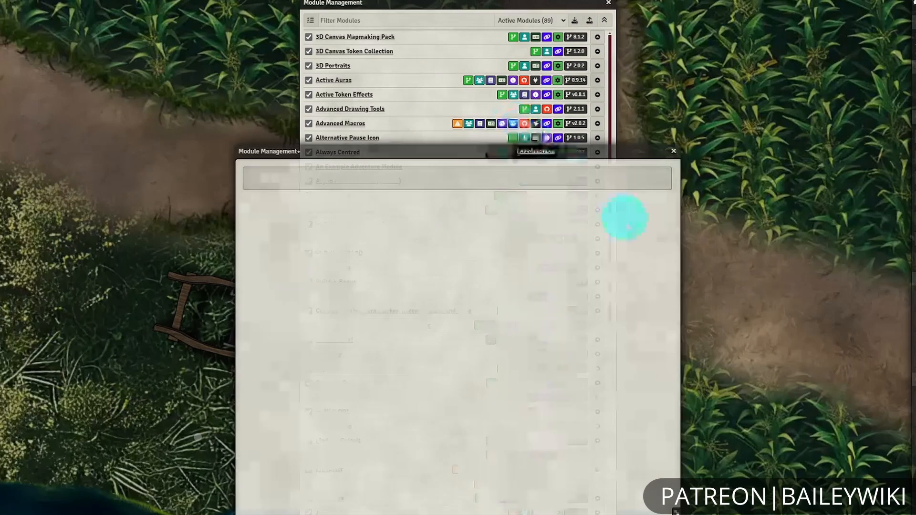
Close the Module Management+ window and look through the list of active modules.
{"action": "left_click", "coordinate": [673, 151]}
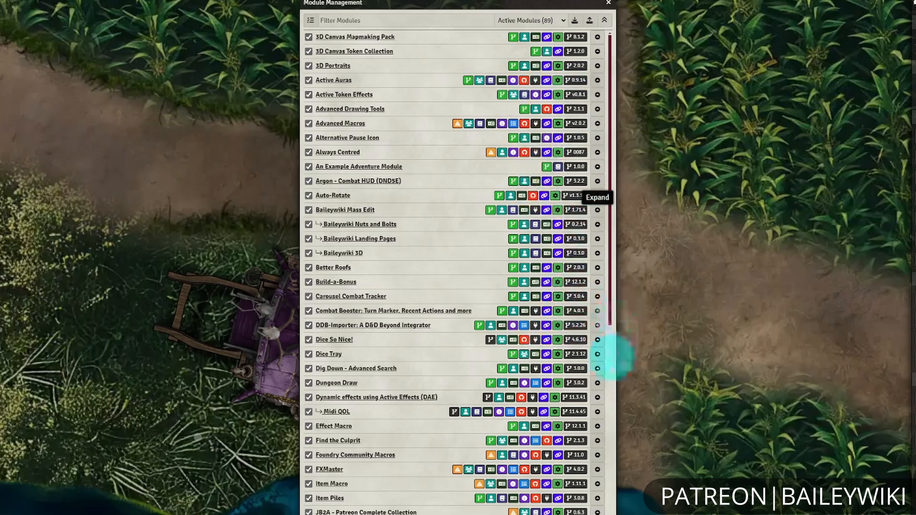
{"action": "left_click", "coordinate": [524, 483]}
{"action": "scroll", "coordinate": [448, 415], "scroll_direction": "down", "scroll_amount": 3}
{"action": "scroll", "coordinate": [450, 382], "scroll_direction": "up", "scroll_amount": 3}
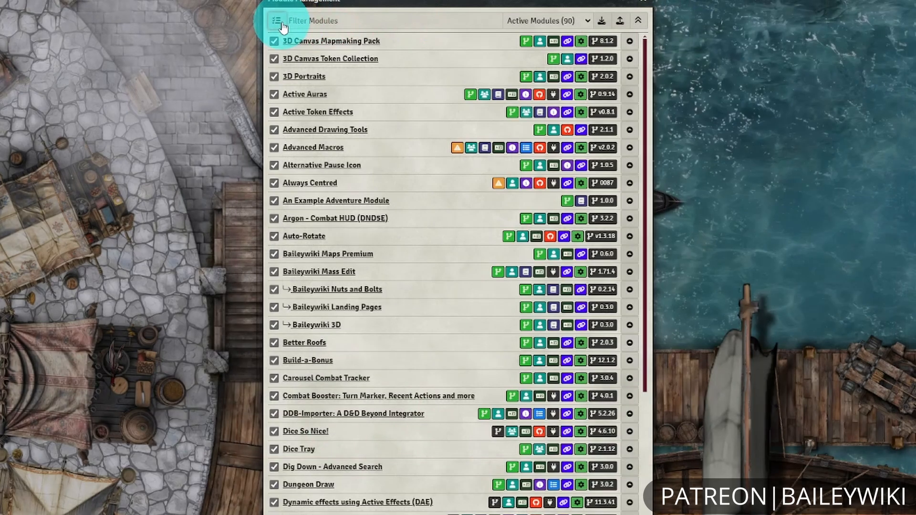
Create a new module preset named "Baseline" from the currently active modules.
{"action": "left_click", "coordinate": [277, 22]}
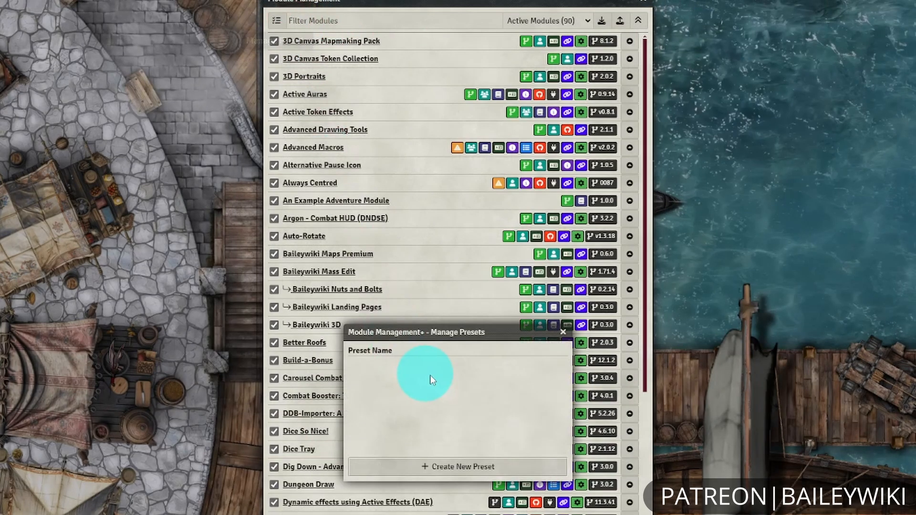
{"action": "left_click", "coordinate": [458, 467]}
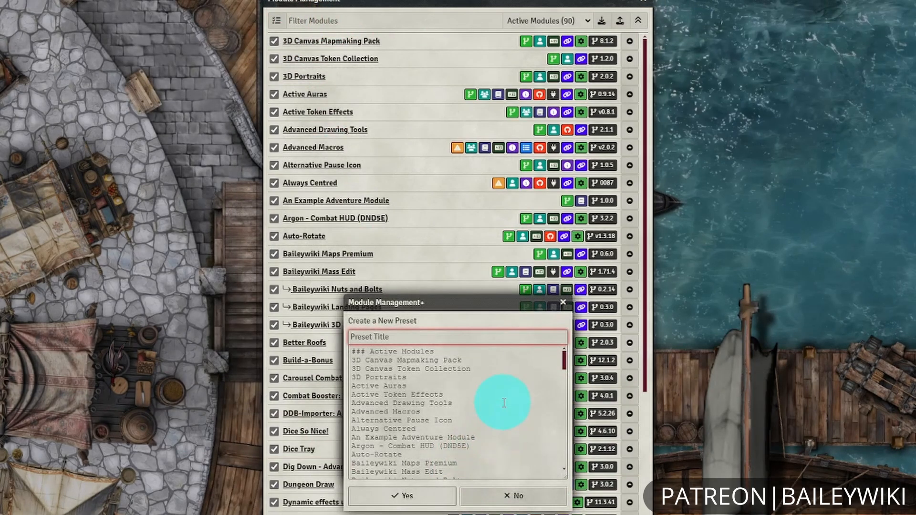
{"action": "type", "text": "Baseline"}
{"action": "key", "text": "Return"}
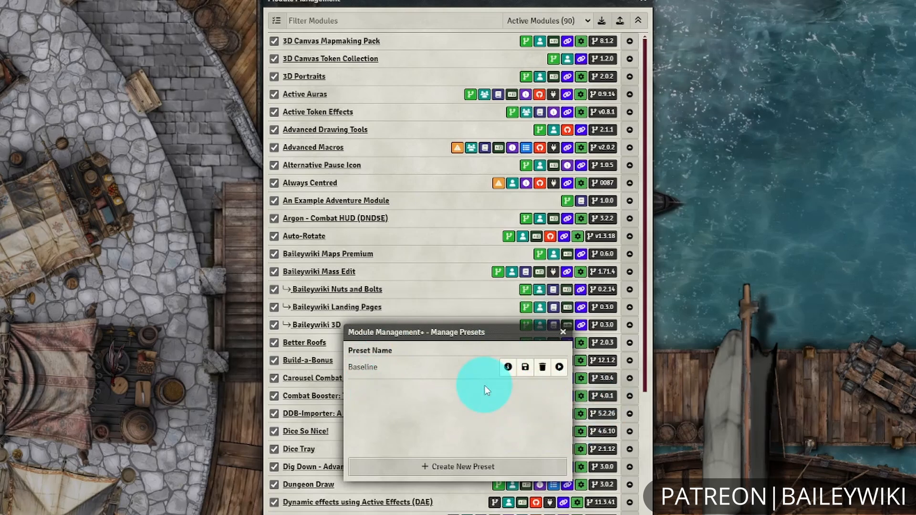
Review the modules stored in the Baseline preset and close the preset manager.
{"action": "left_click", "coordinate": [508, 366]}
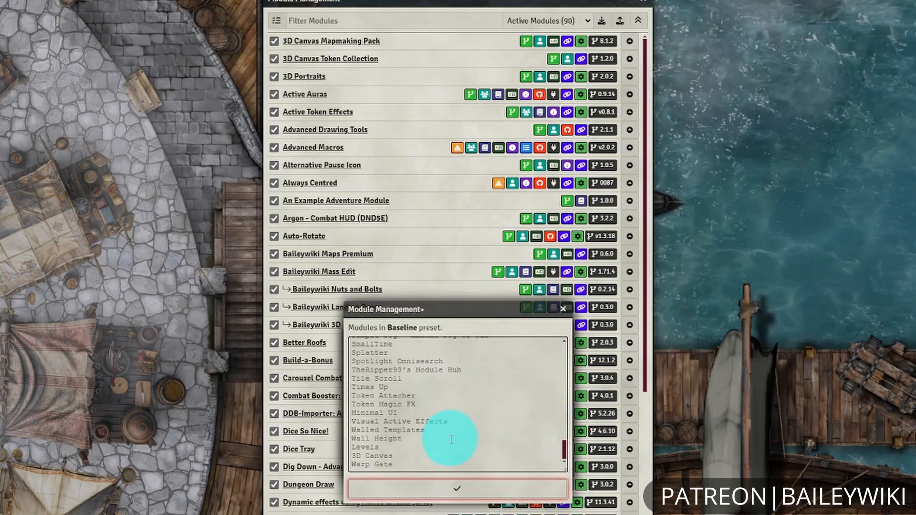
{"action": "left_click", "coordinate": [563, 309]}
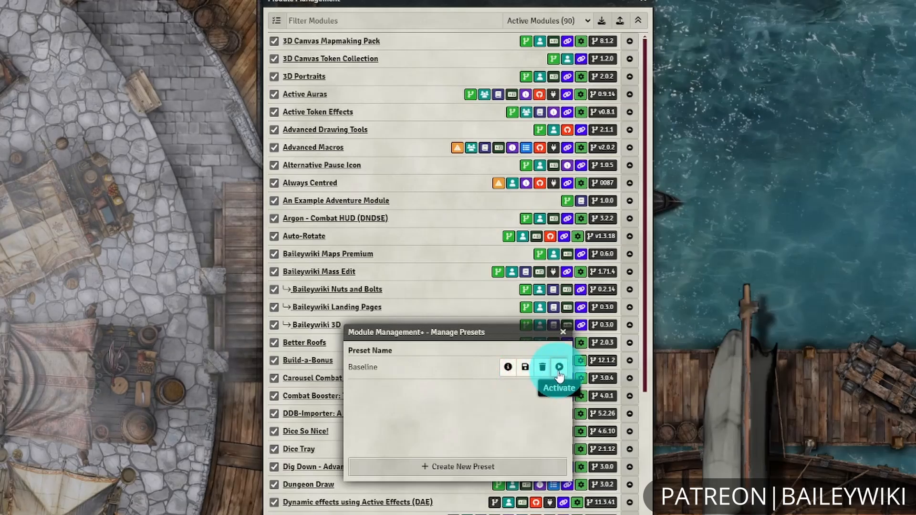
{"action": "left_click", "coordinate": [563, 332]}
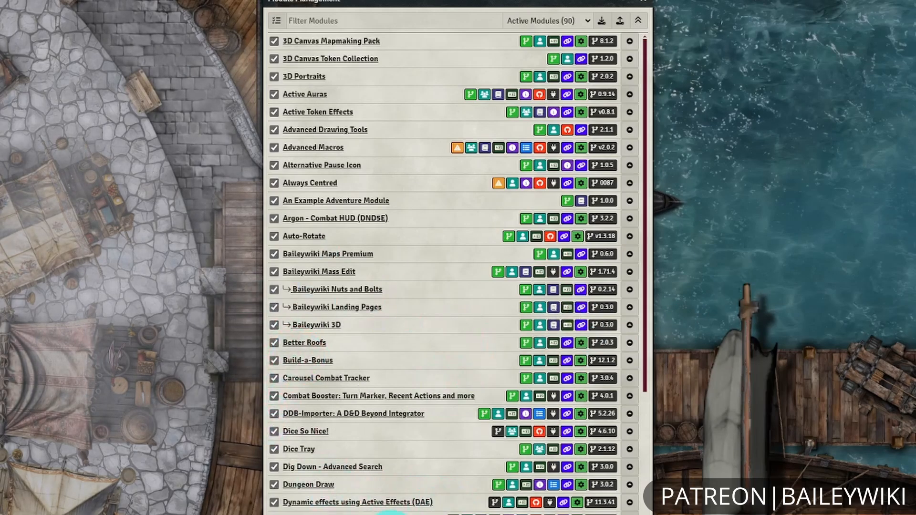
Deactivate the modules 3D Portraits, 3D Canvas Token Collection and 3D Canvas Mapmaking Pack.
{"action": "scroll", "coordinate": [397, 387], "scroll_direction": "down", "scroll_amount": 5}
{"action": "scroll", "coordinate": [397, 387], "scroll_direction": "up", "scroll_amount": 5}
{"action": "left_click", "coordinate": [274, 77]}
{"action": "left_click", "coordinate": [273, 59]}
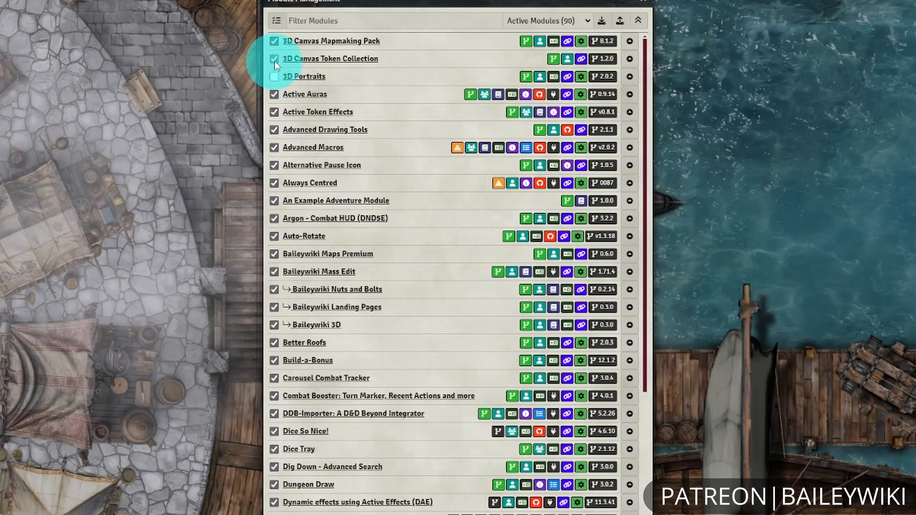
{"action": "left_click", "coordinate": [274, 41]}
Filter the modules by "3d", deactivate Baileywiki 3D and 3D Canvas while keeping Better Roofs, and reload the application.
{"action": "left_click", "coordinate": [310, 20]}
{"action": "type", "text": "3d"}
{"action": "left_click", "coordinate": [273, 94]}
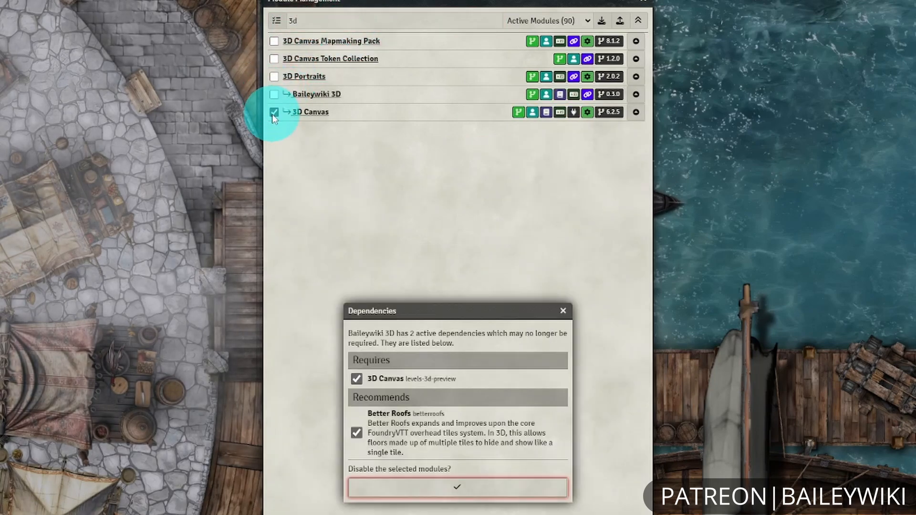
{"action": "left_click", "coordinate": [357, 433]}
{"action": "left_click", "coordinate": [484, 496]}
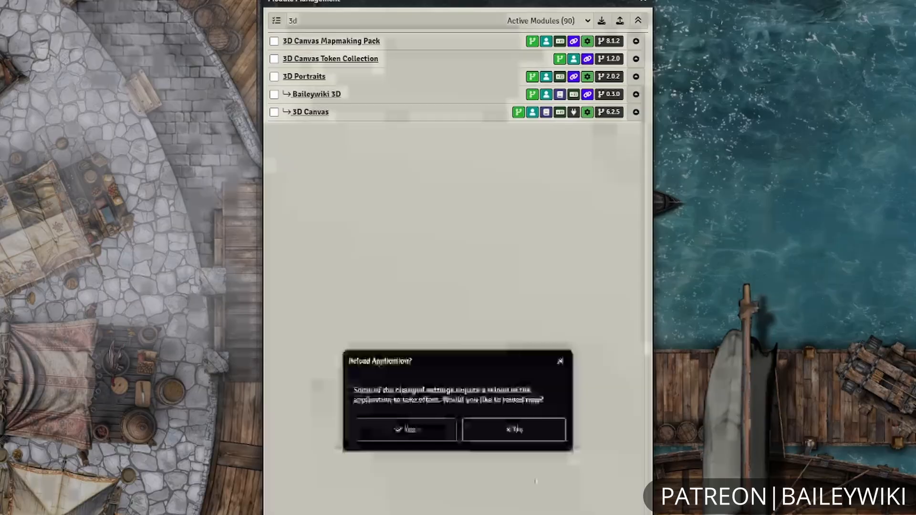
{"action": "left_click", "coordinate": [407, 430]}
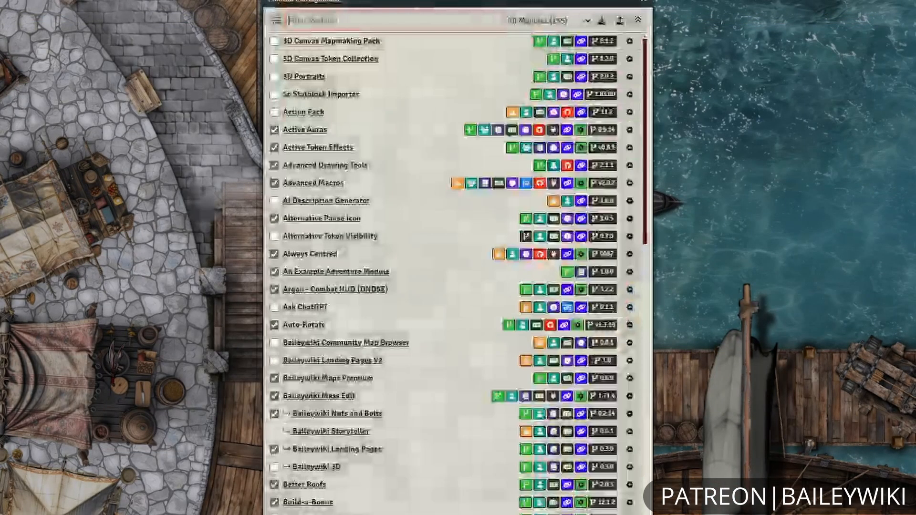
Show only the active modules and look through the list.
{"action": "left_click", "coordinate": [548, 22]}
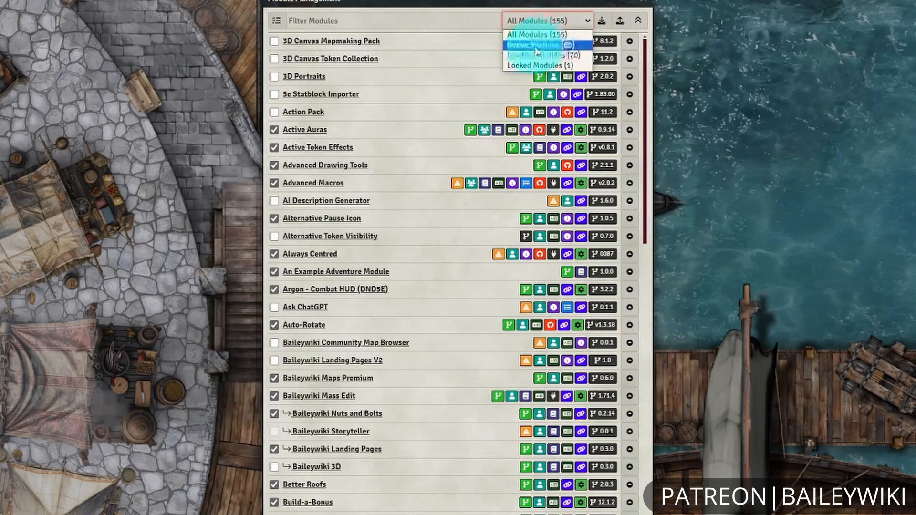
{"action": "left_click", "coordinate": [540, 44]}
{"action": "scroll", "coordinate": [358, 419], "scroll_direction": "down", "scroll_amount": 10}
{"action": "scroll", "coordinate": [381, 152], "scroll_direction": "up", "scroll_amount": 10}
Create a new module preset named "Baseline -3D" from the currently active modules.
{"action": "left_click", "coordinate": [276, 20]}
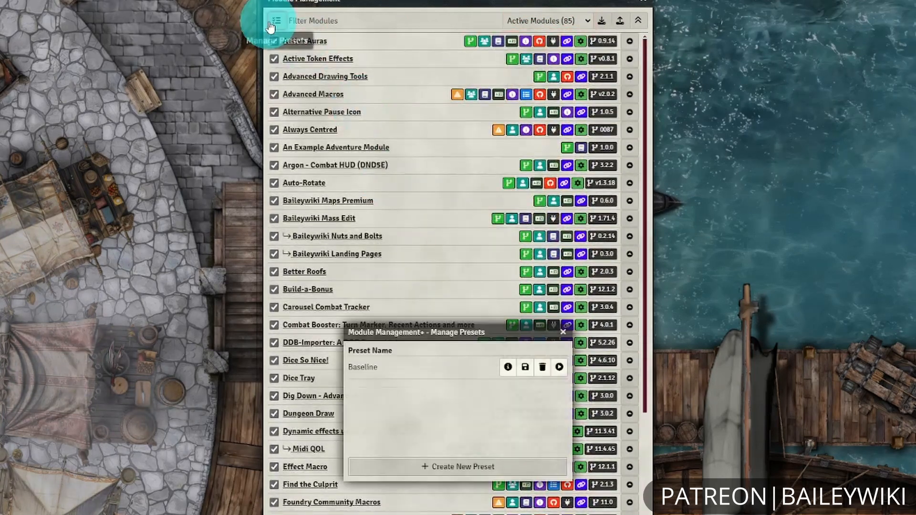
{"action": "left_click", "coordinate": [422, 466]}
{"action": "type", "text": "Baseline -3D"}
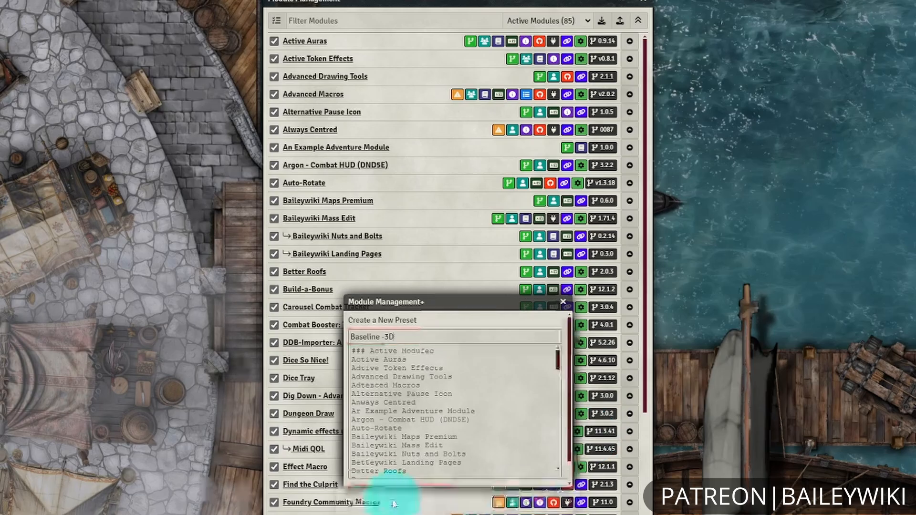
{"action": "left_click", "coordinate": [382, 494]}
Activate the Baseline preset and reload the application.
{"action": "left_click", "coordinate": [560, 371]}
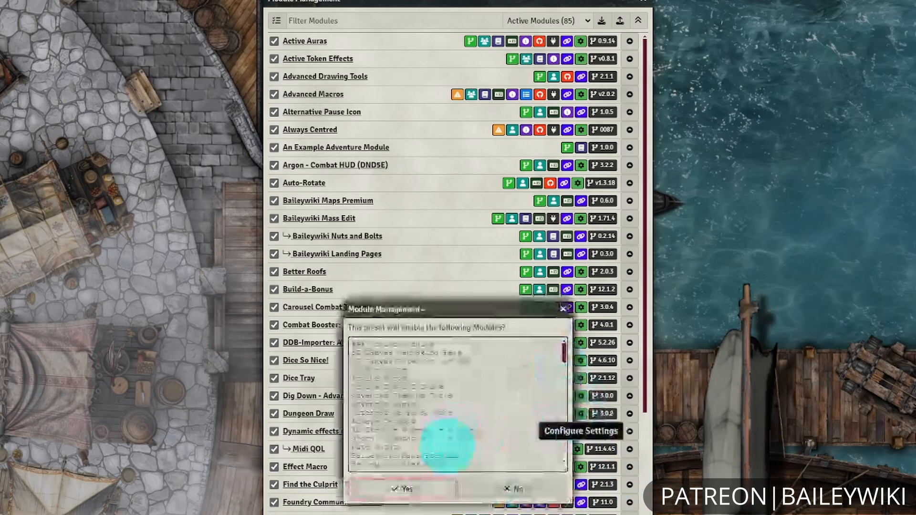
{"action": "left_click", "coordinate": [448, 486]}
{"action": "left_click", "coordinate": [409, 430]}
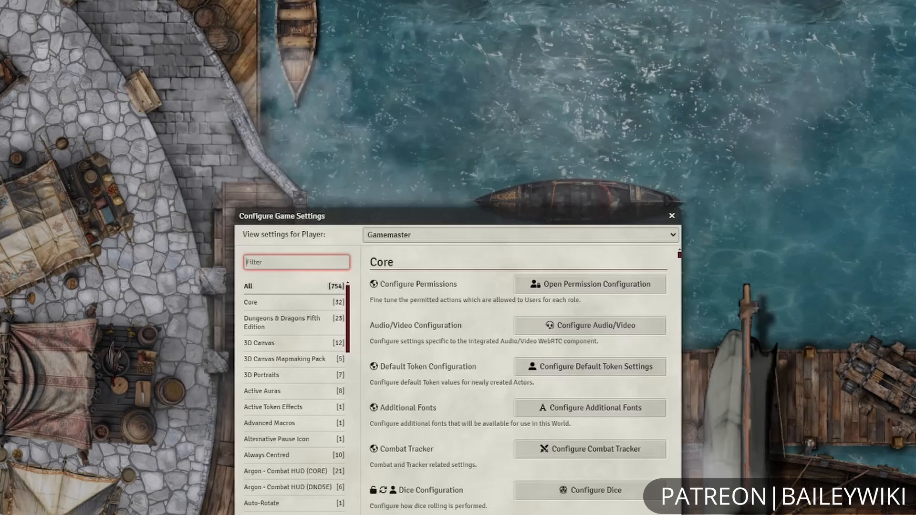
Close the game settings and check the list of active modules after the preset change.
{"action": "left_click", "coordinate": [671, 215]}
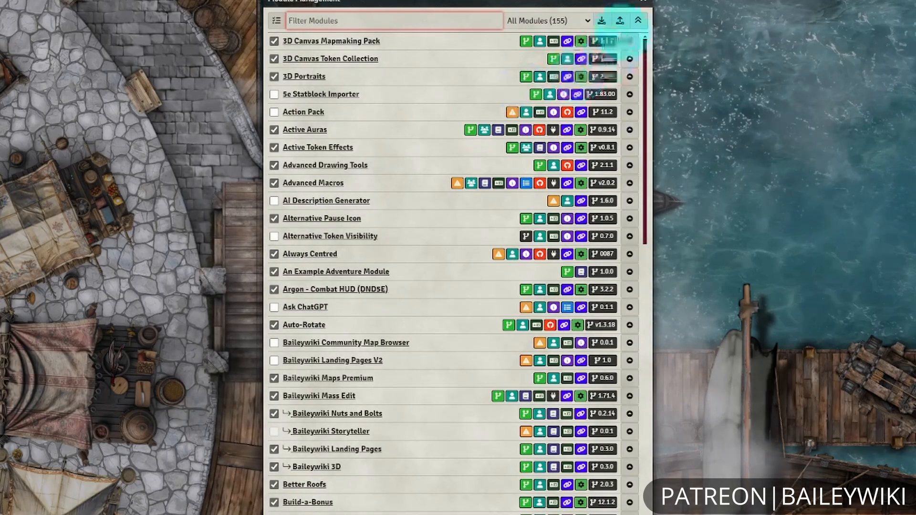
{"action": "left_click", "coordinate": [566, 22]}
{"action": "left_click", "coordinate": [540, 44]}
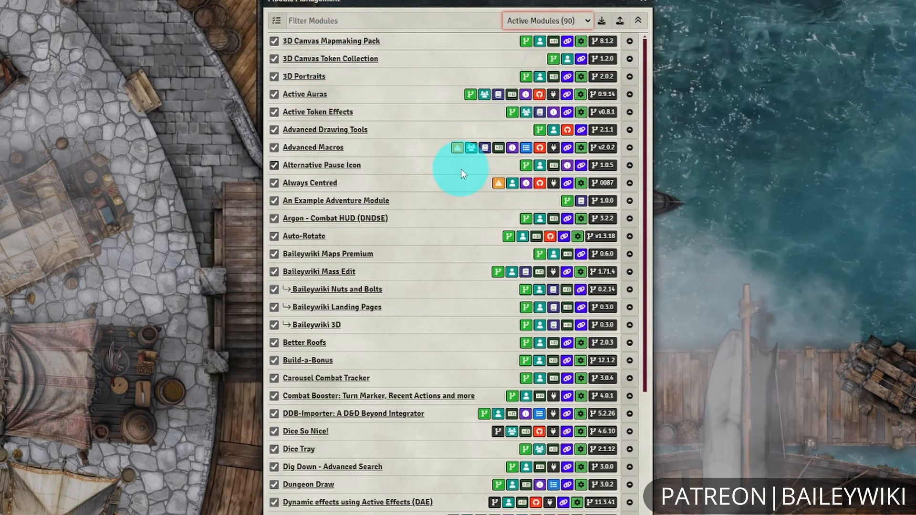
{"action": "scroll", "coordinate": [281, 330], "scroll_direction": "down", "scroll_amount": 15}
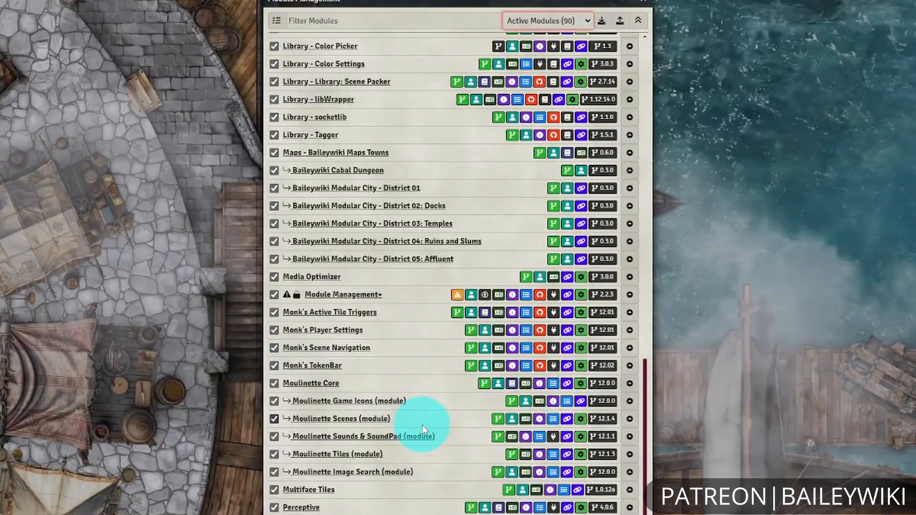
{"action": "scroll", "coordinate": [415, 367], "scroll_direction": "up", "scroll_amount": 2}
{"action": "scroll", "coordinate": [453, 267], "scroll_direction": "up", "scroll_amount": 5}
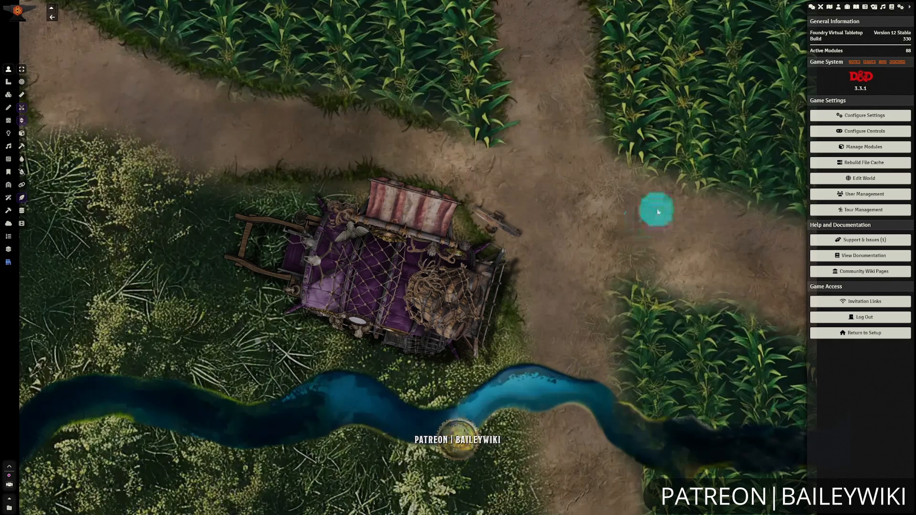
Open the default module manager, view the active, inactive and all modules, and expand and collapse the module details.
{"action": "left_click", "coordinate": [860, 148]}
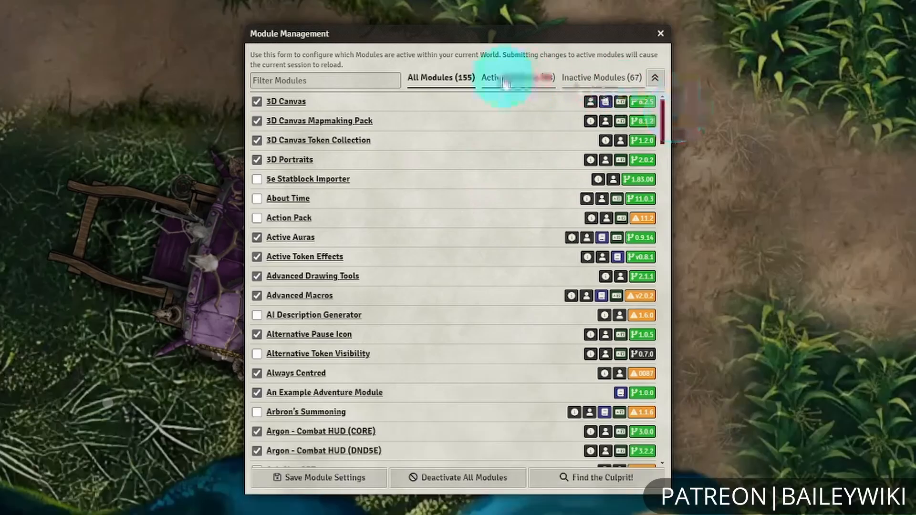
{"action": "left_click", "coordinate": [507, 84]}
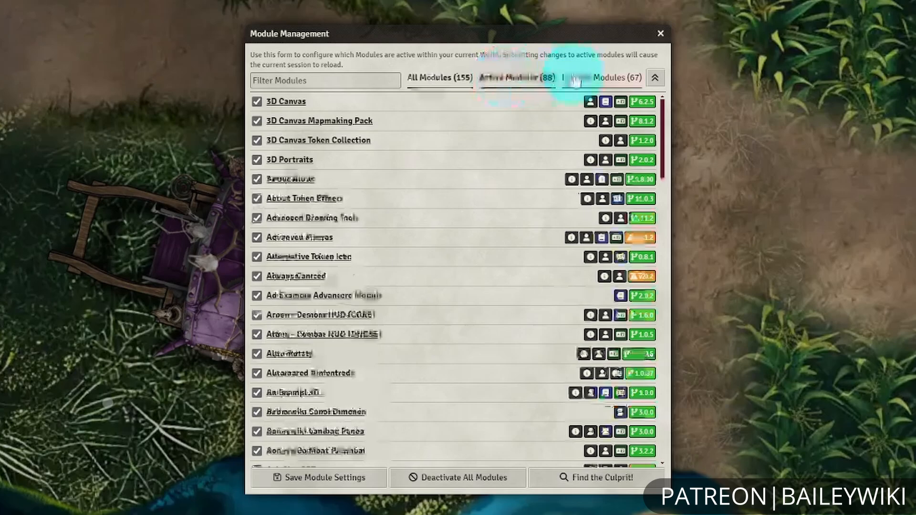
{"action": "left_click", "coordinate": [615, 77]}
{"action": "left_click", "coordinate": [454, 84]}
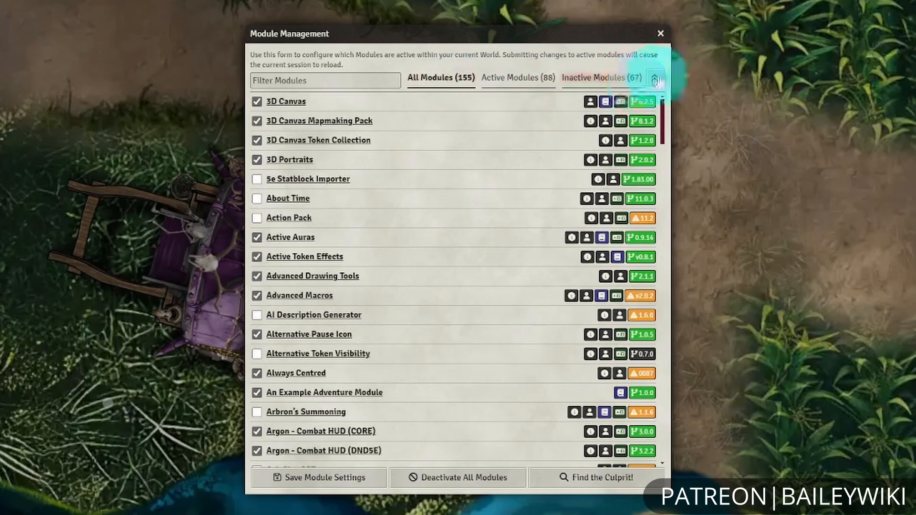
{"action": "left_click", "coordinate": [656, 79]}
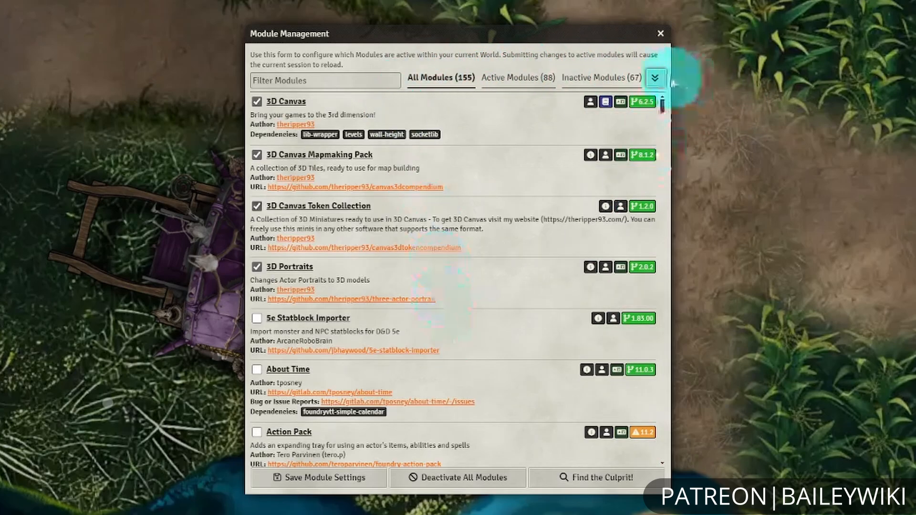
{"action": "left_click", "coordinate": [657, 79]}
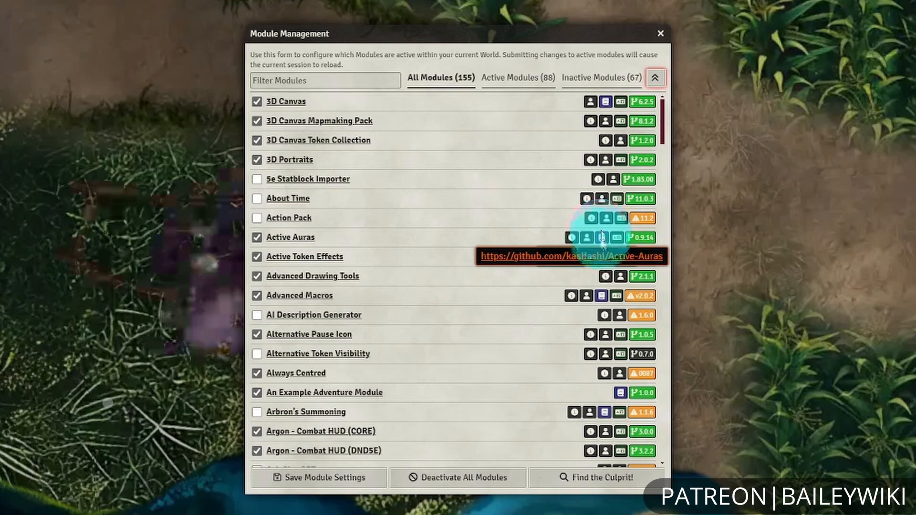
Find Module Management+ by filtering for "module management", enable it and save the module settings.
{"action": "left_click", "coordinate": [327, 80]}
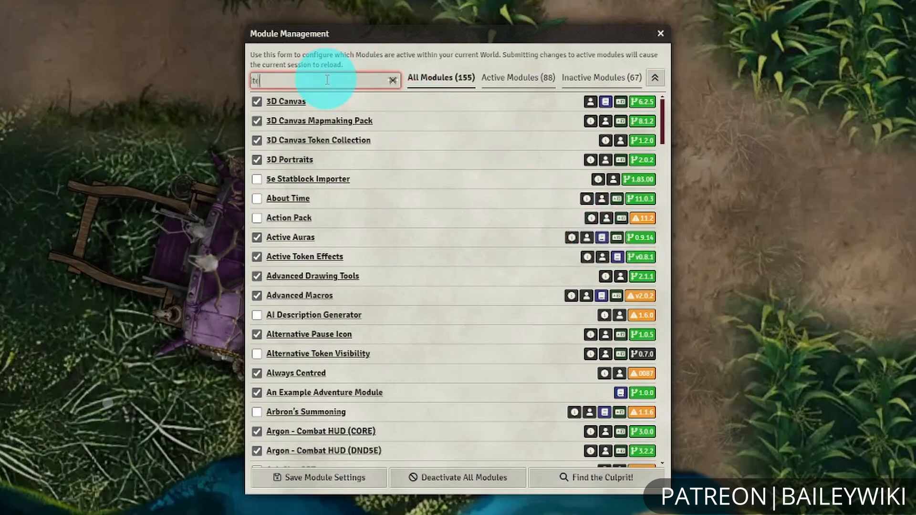
{"action": "type", "text": "module management"}
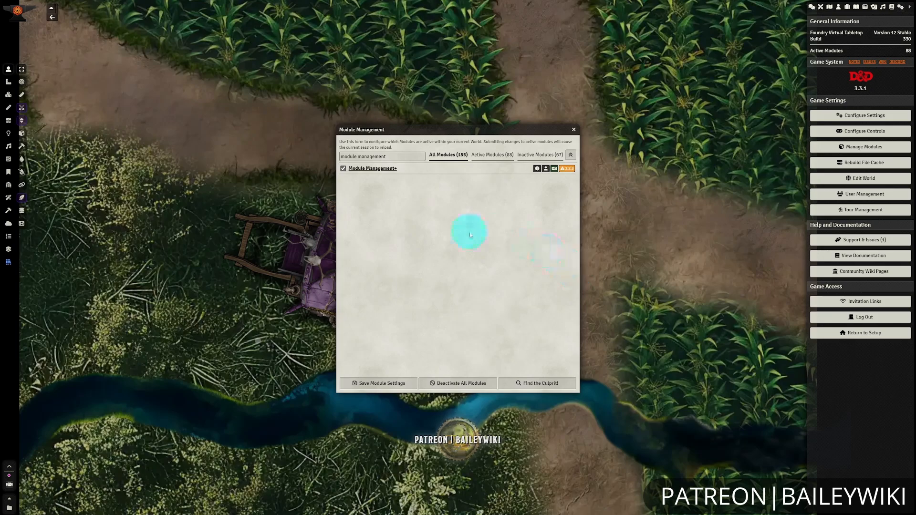
{"action": "left_click", "coordinate": [370, 384]}
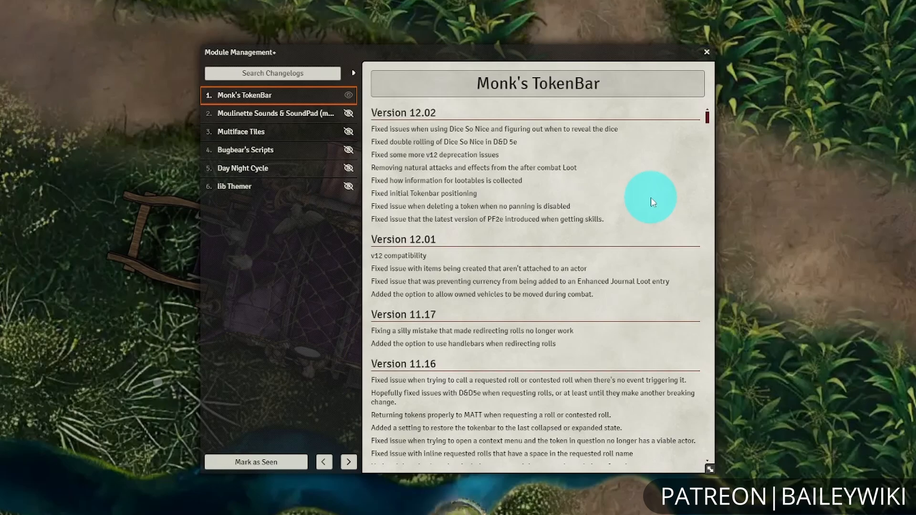
View the changelogs of Moulinette Sounds & SoundPad, Multiface Tiles and Monk's TokenBar.
{"action": "left_click", "coordinate": [306, 113]}
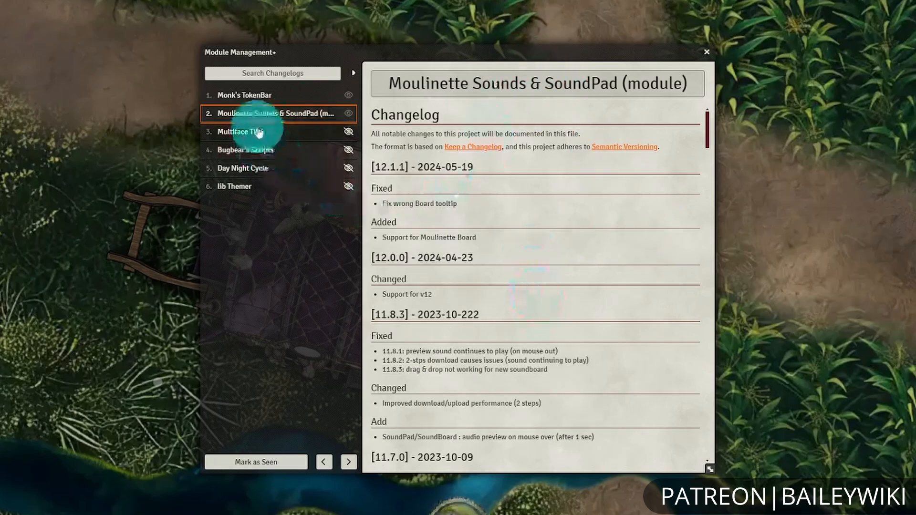
{"action": "left_click", "coordinate": [274, 132]}
{"action": "left_click", "coordinate": [244, 95]}
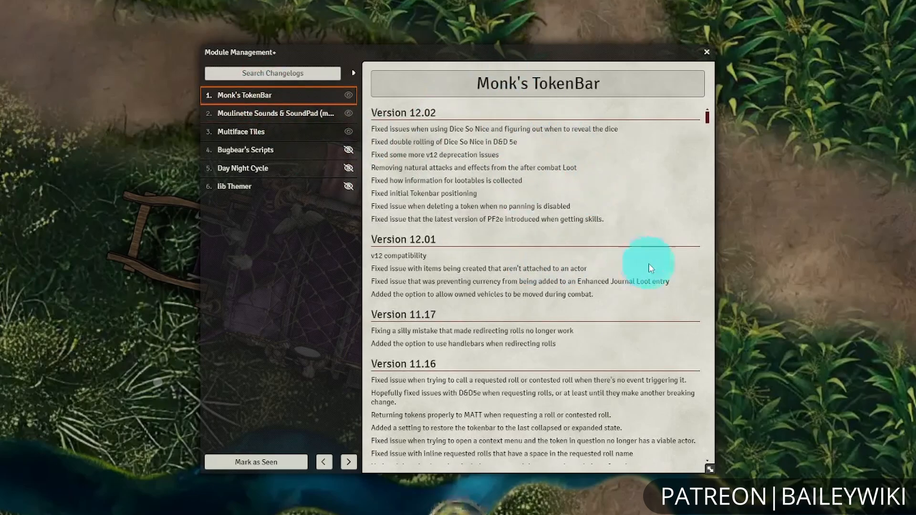
Mark all module changelogs as seen, view the lib Themer changelog and close the changelog window.
{"action": "left_click", "coordinate": [286, 461]}
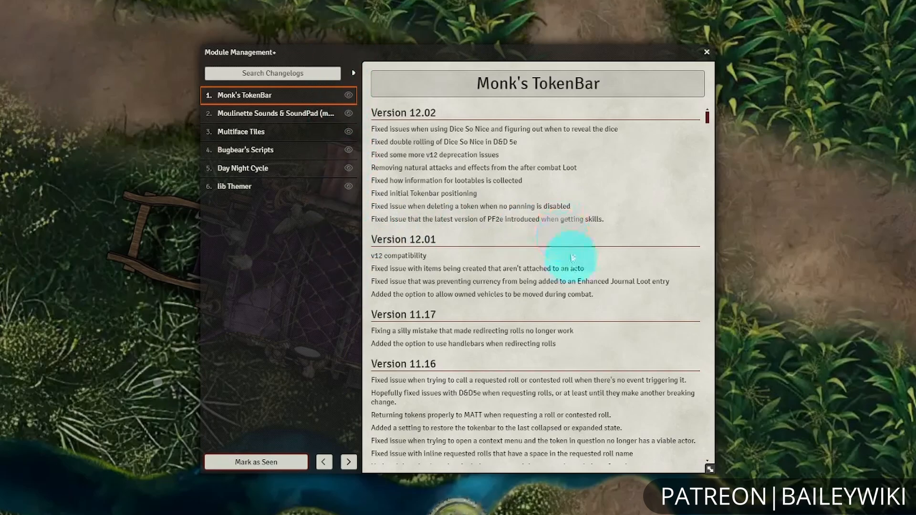
{"action": "left_click", "coordinate": [260, 187]}
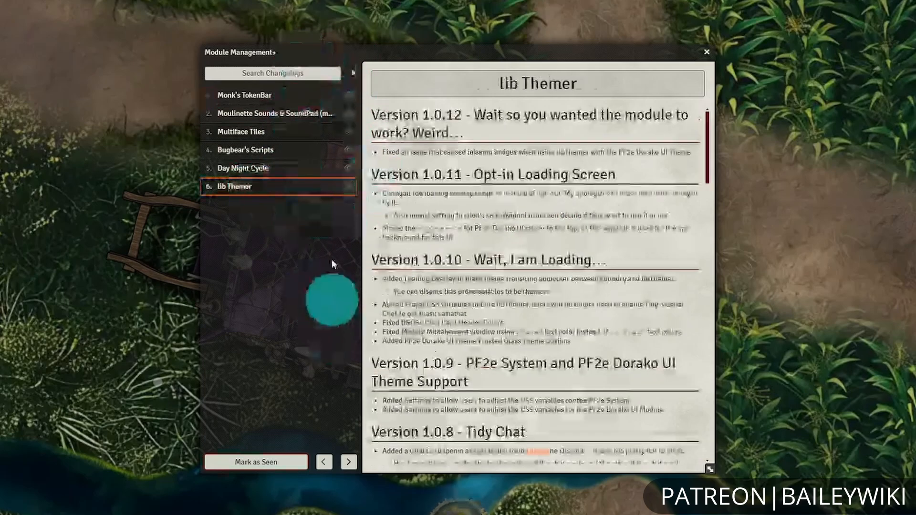
{"action": "left_click", "coordinate": [707, 54]}
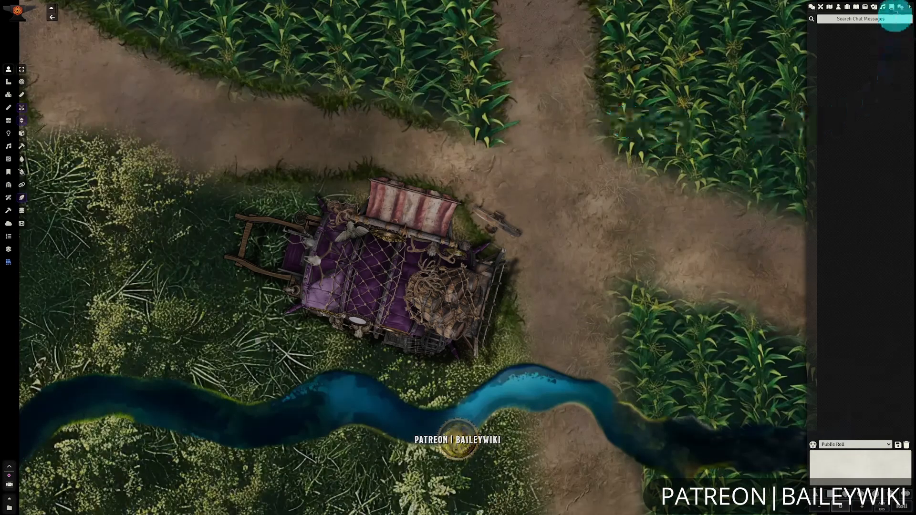
Open the module manager and filter the list by active, locked and inactive modules, finishing on the active modules.
{"action": "left_click", "coordinate": [900, 8]}
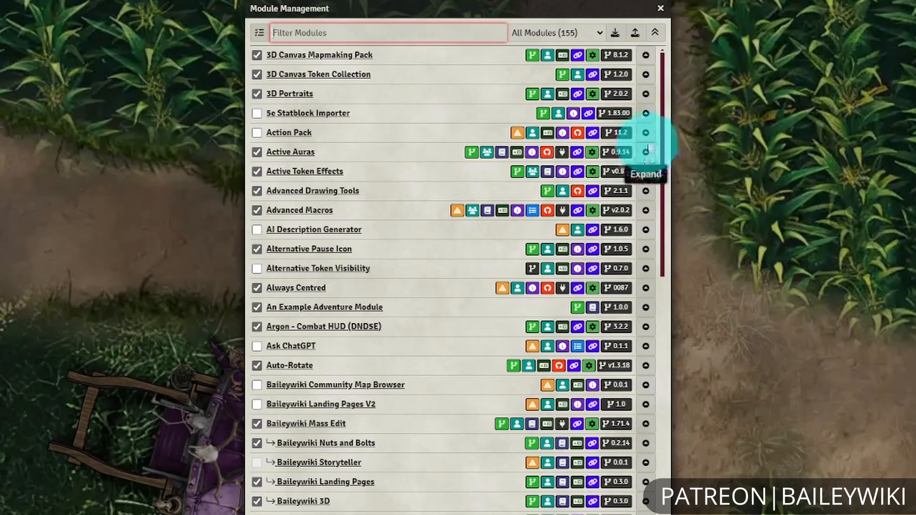
{"action": "left_click", "coordinate": [577, 34]}
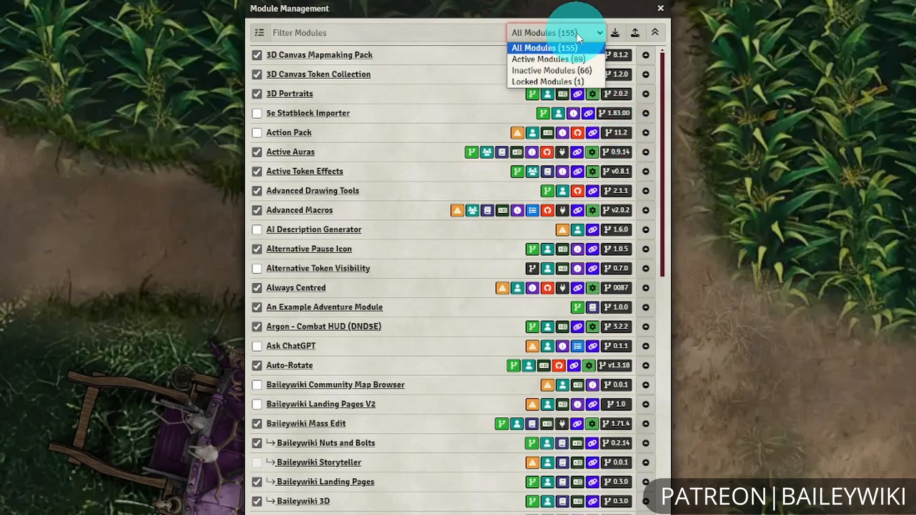
{"action": "left_click", "coordinate": [574, 60]}
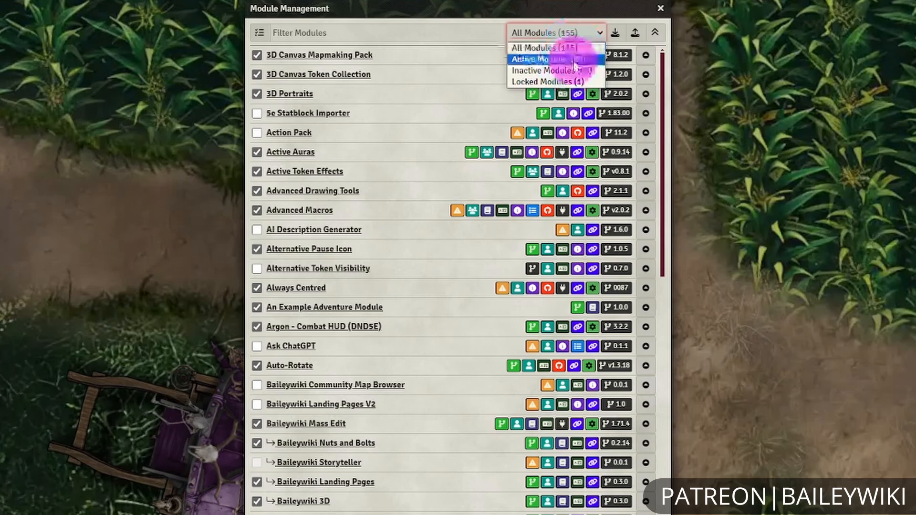
{"action": "left_click", "coordinate": [577, 31]}
{"action": "left_click", "coordinate": [549, 82]}
{"action": "left_click", "coordinate": [577, 32]}
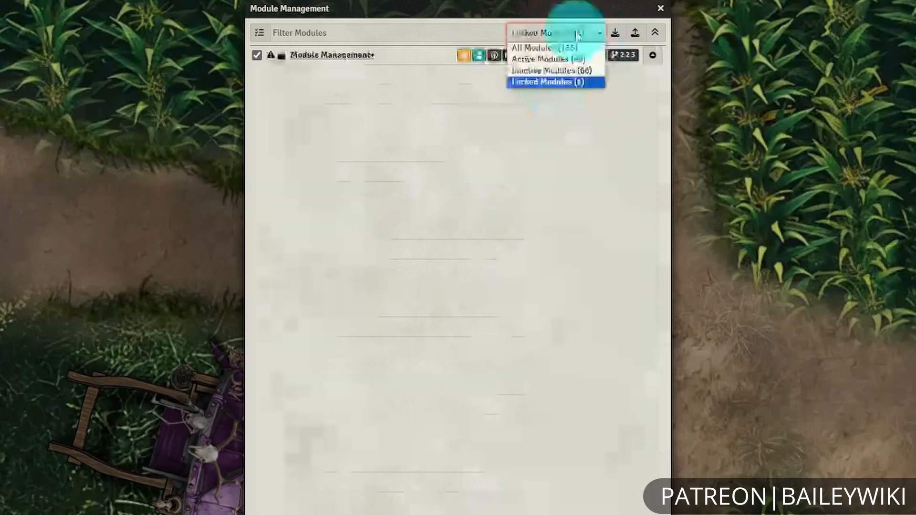
{"action": "left_click", "coordinate": [549, 70]}
{"action": "left_click", "coordinate": [574, 32]}
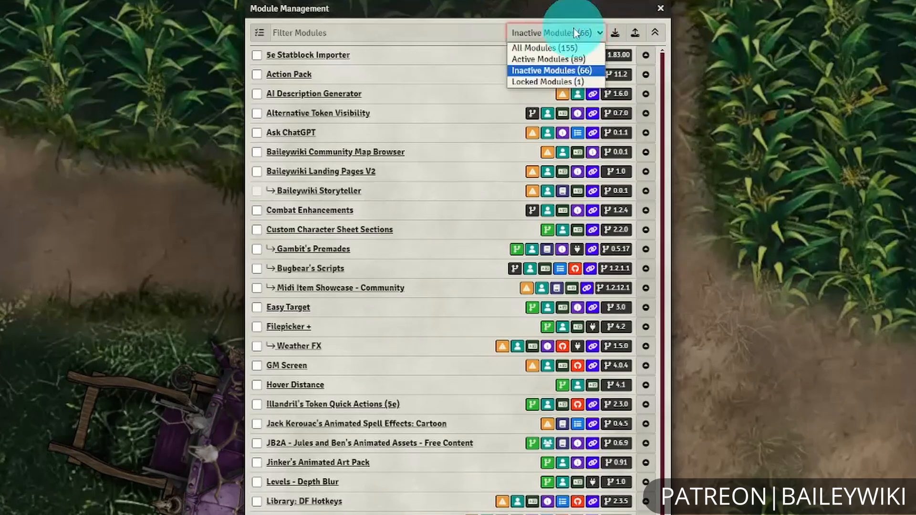
{"action": "left_click", "coordinate": [555, 59]}
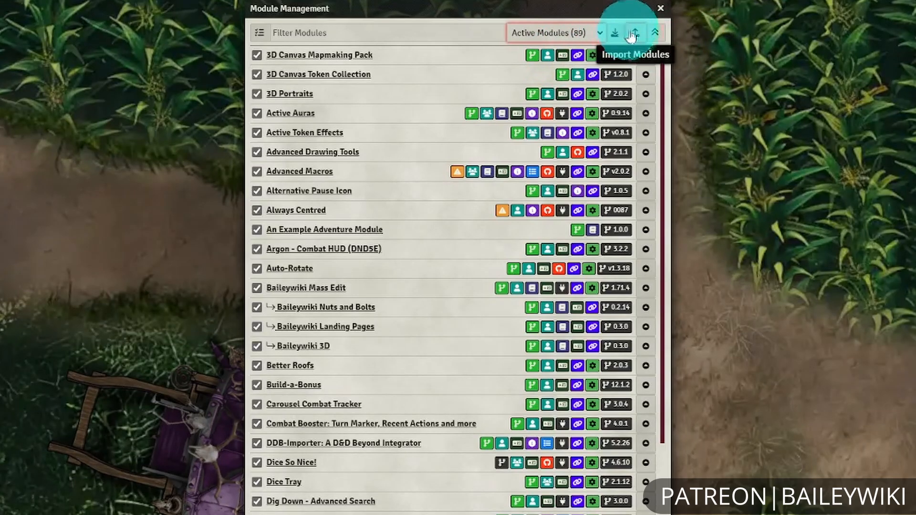
Expand and collapse the details of all active modules, and do the same for 3D Canvas Mapmaking Pack alone.
{"action": "left_click", "coordinate": [655, 38]}
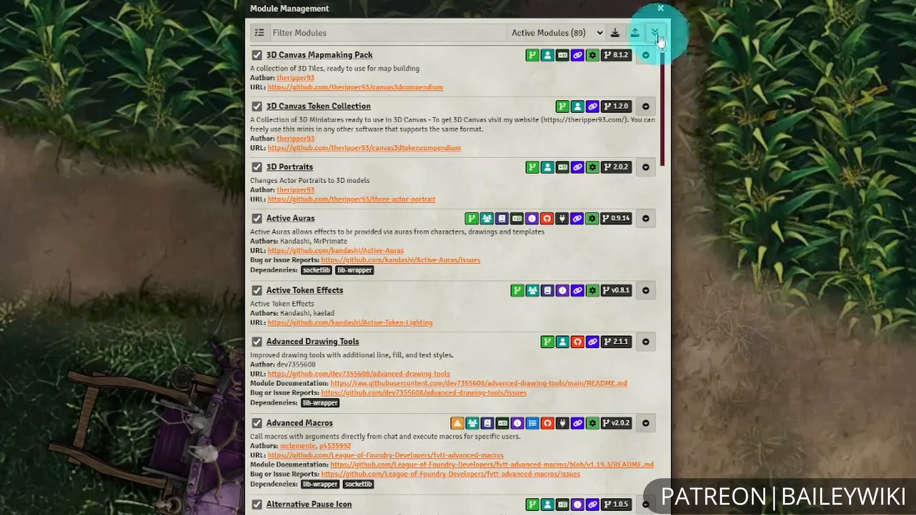
{"action": "left_click", "coordinate": [658, 38]}
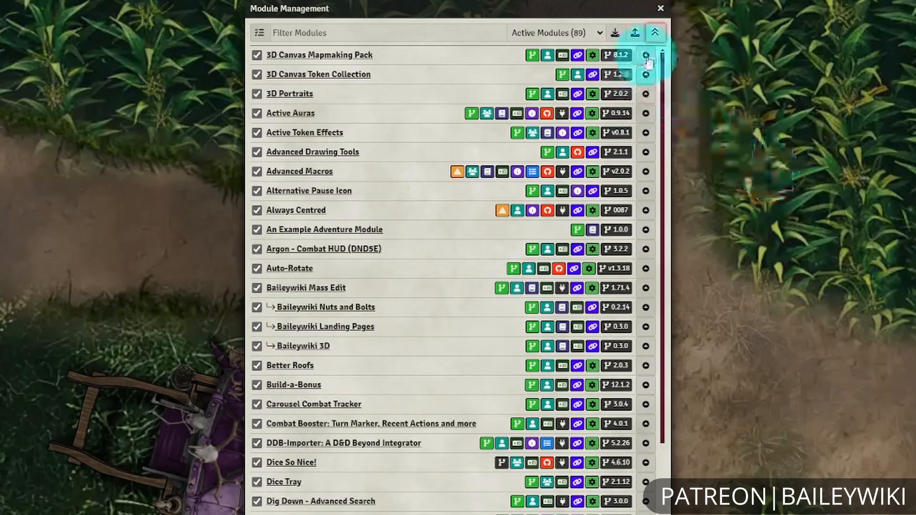
{"action": "left_click", "coordinate": [645, 55]}
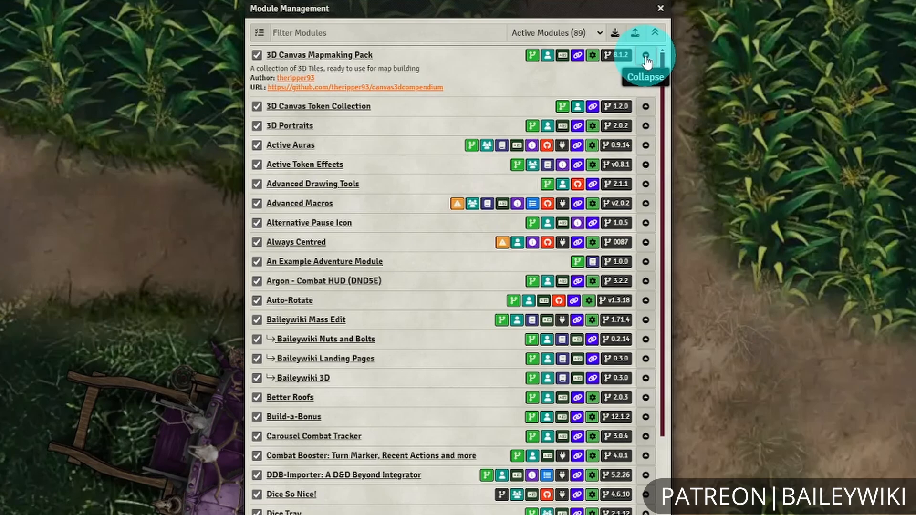
{"action": "left_click", "coordinate": [645, 56]}
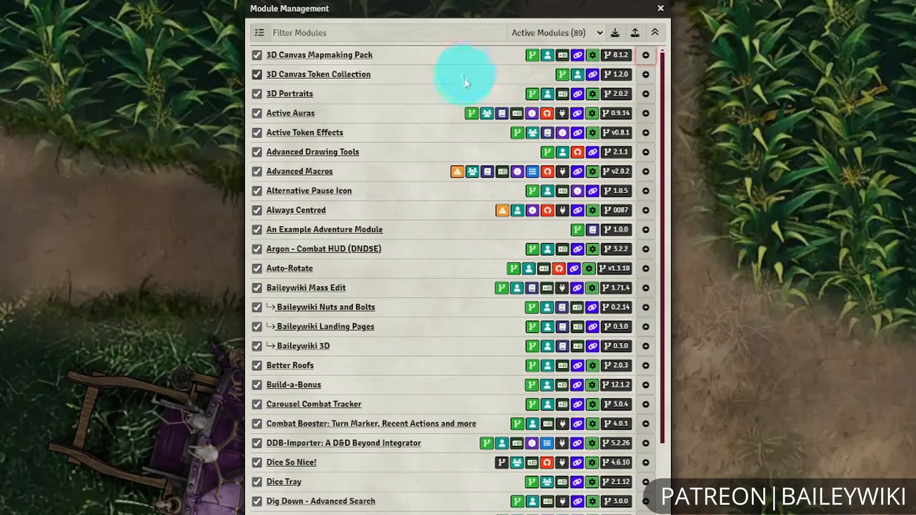
View the Active Auras settings and the Advanced Macros changelog from the module list, closing each window.
{"action": "left_click", "coordinate": [591, 113]}
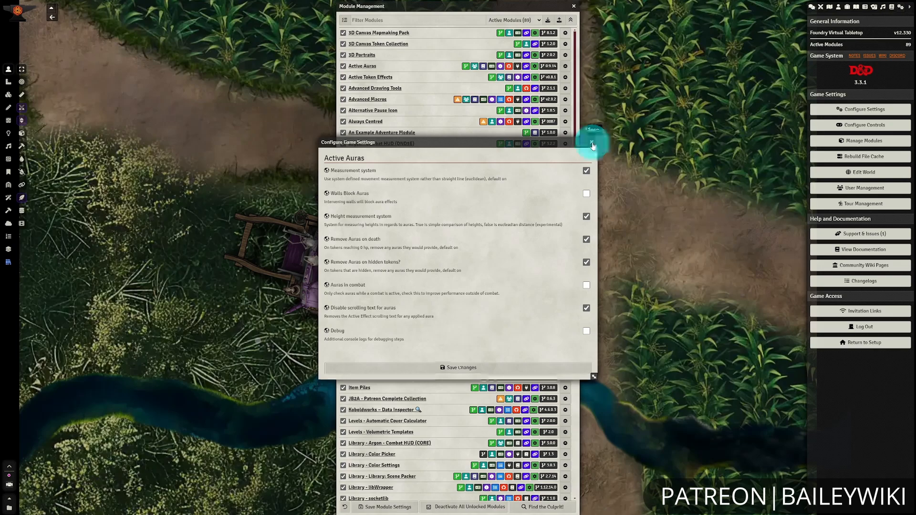
{"action": "left_click", "coordinate": [692, 57]}
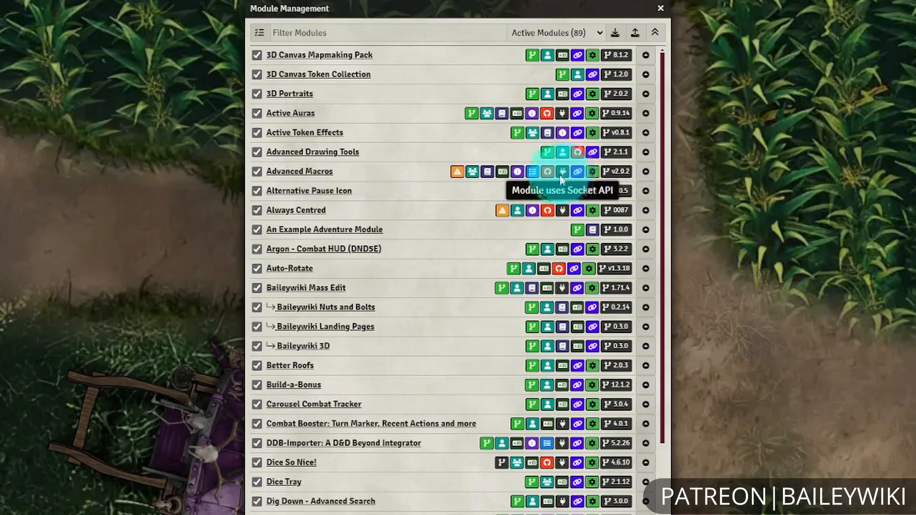
{"action": "left_click", "coordinate": [532, 173]}
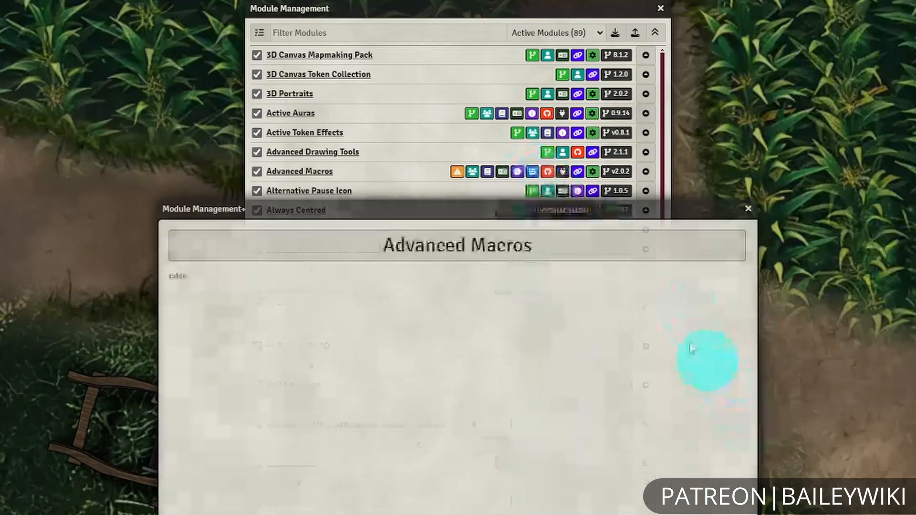
{"action": "left_click", "coordinate": [747, 208]}
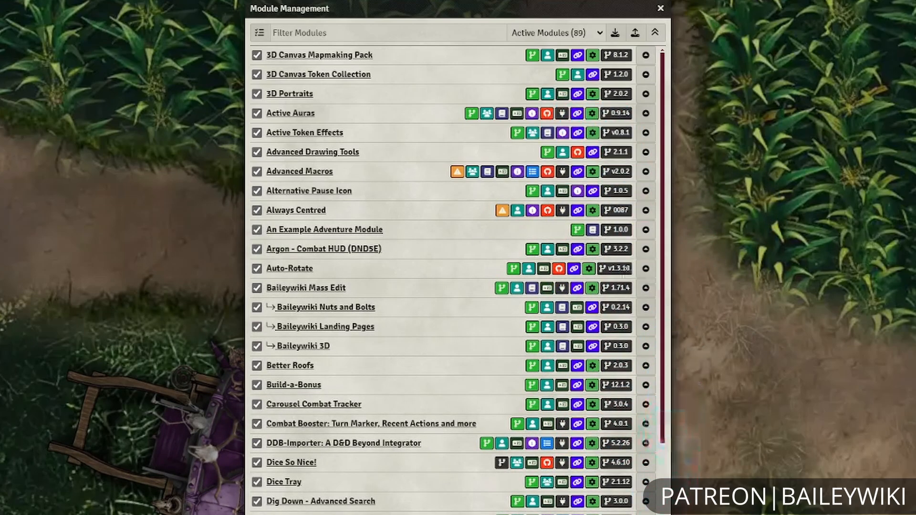
Read through the Item Macro changelog and close it.
{"action": "left_click", "coordinate": [547, 465]}
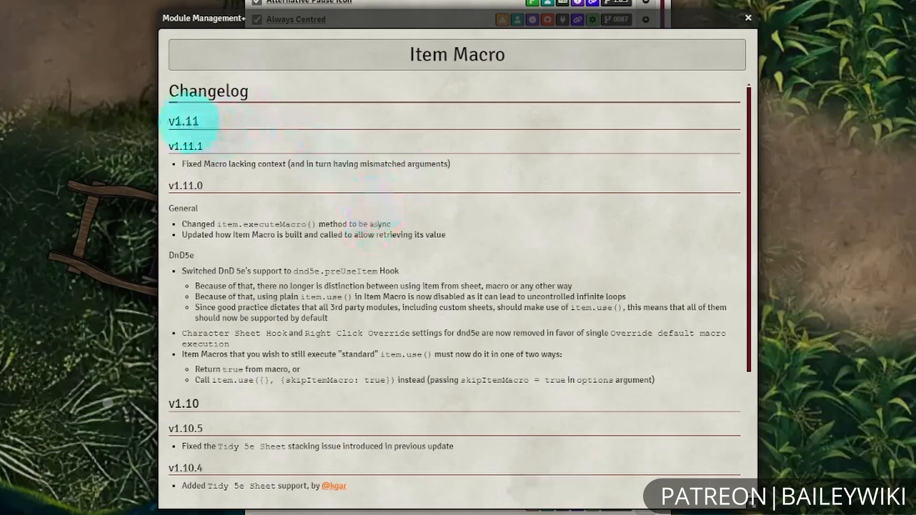
{"action": "scroll", "coordinate": [398, 184], "scroll_direction": "down", "scroll_amount": 3}
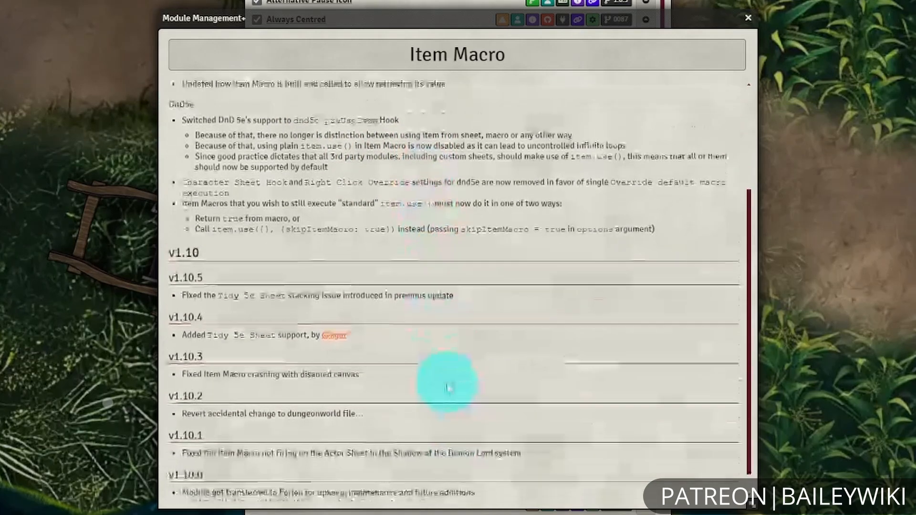
{"action": "scroll", "coordinate": [447, 387], "scroll_direction": "up", "scroll_amount": 3}
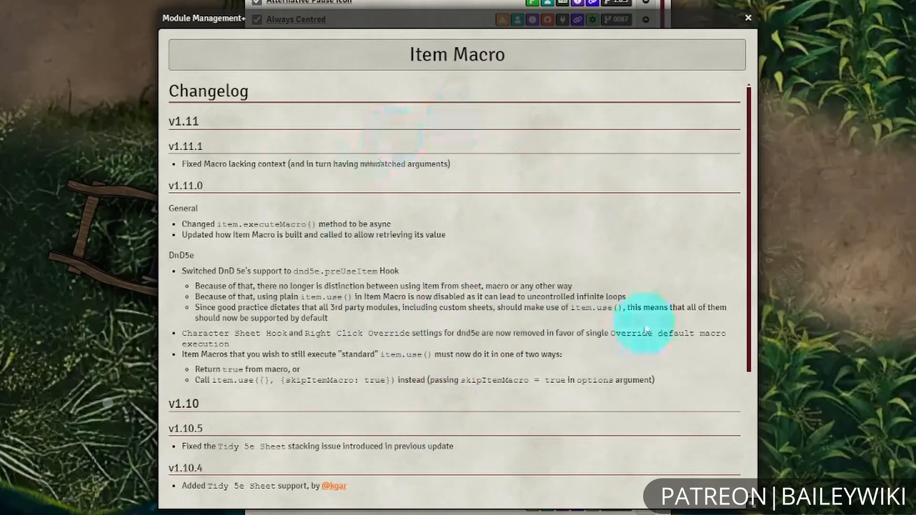
{"action": "left_click", "coordinate": [748, 23]}
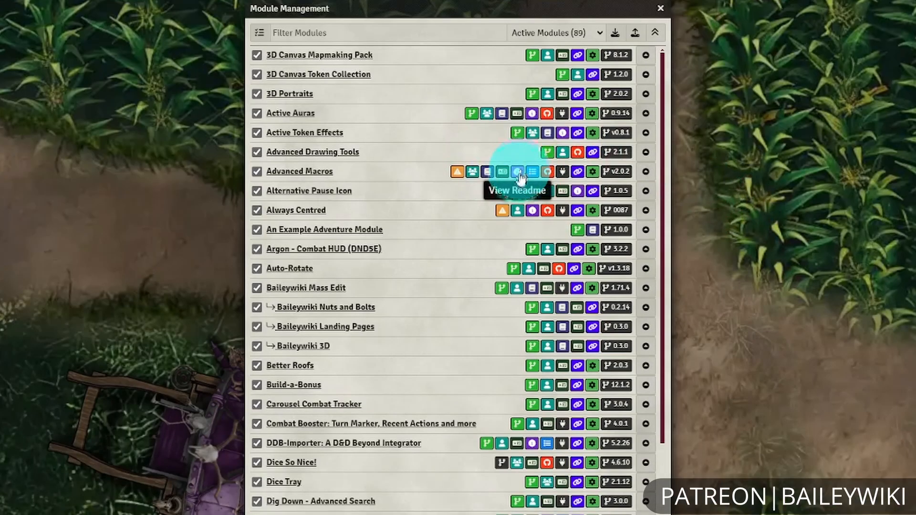
View the Advanced Macros readme, and show the author details of Always Centred and Advanced Macros.
{"action": "left_click", "coordinate": [519, 172]}
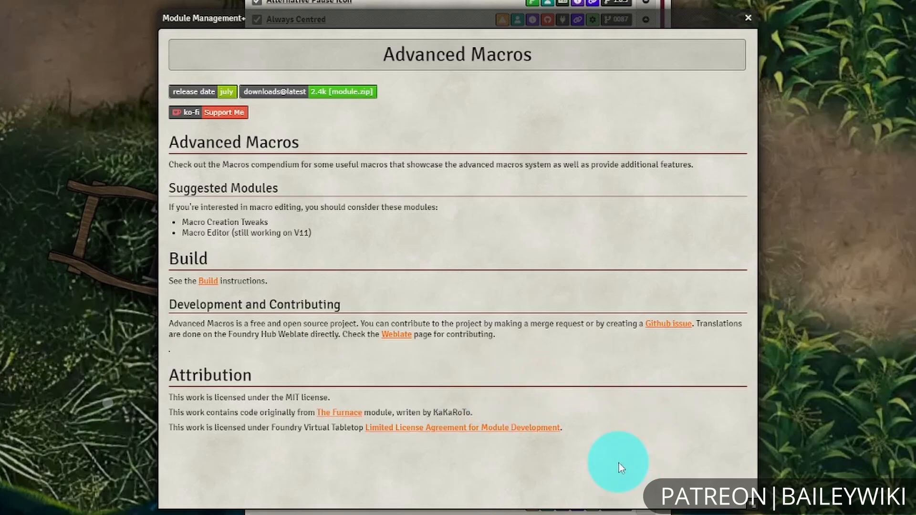
{"action": "left_click", "coordinate": [748, 18]}
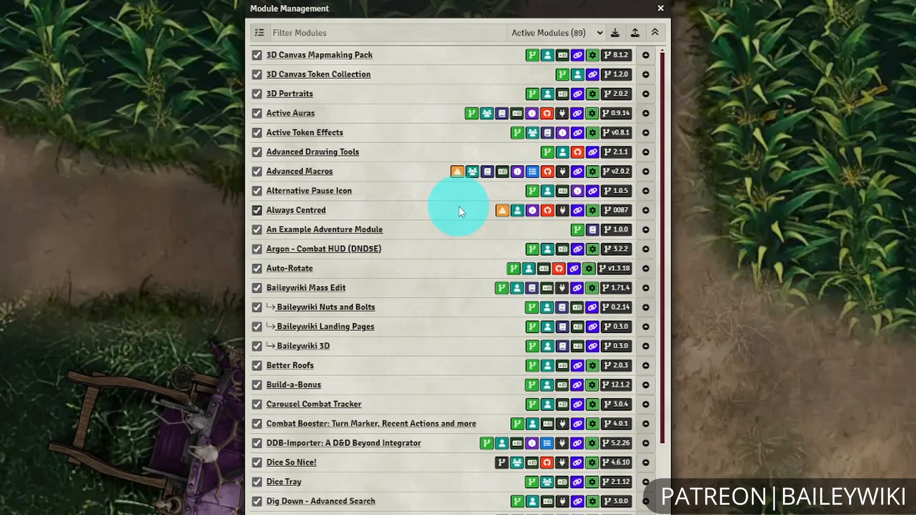
{"action": "left_click", "coordinate": [518, 211]}
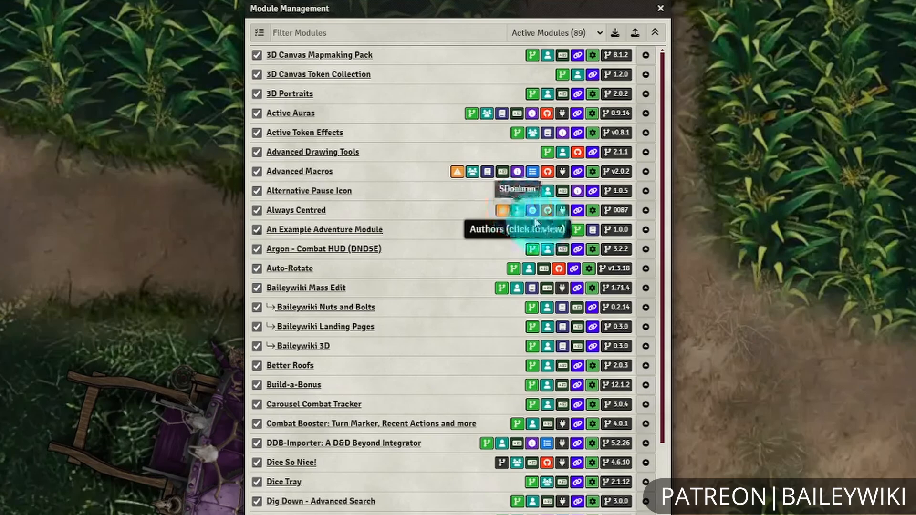
{"action": "left_click", "coordinate": [473, 173]}
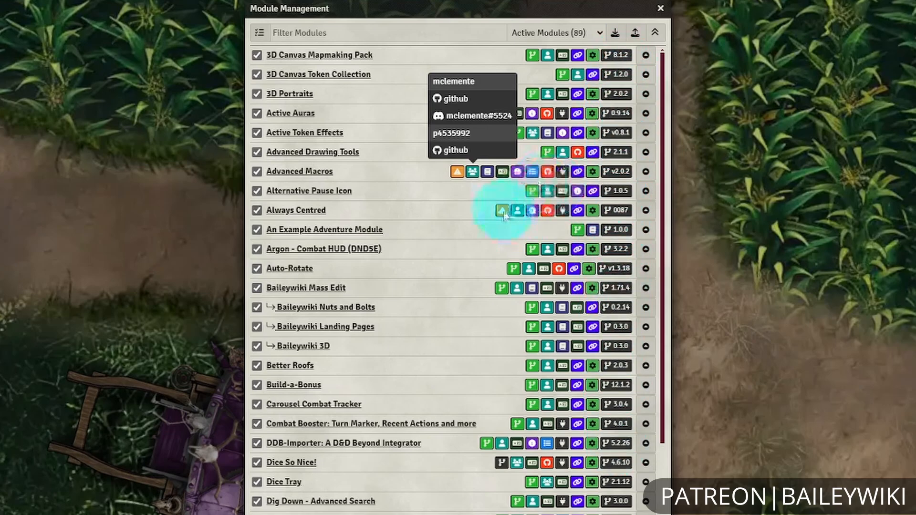
{"action": "mouse_move", "coordinate": [505, 214]}
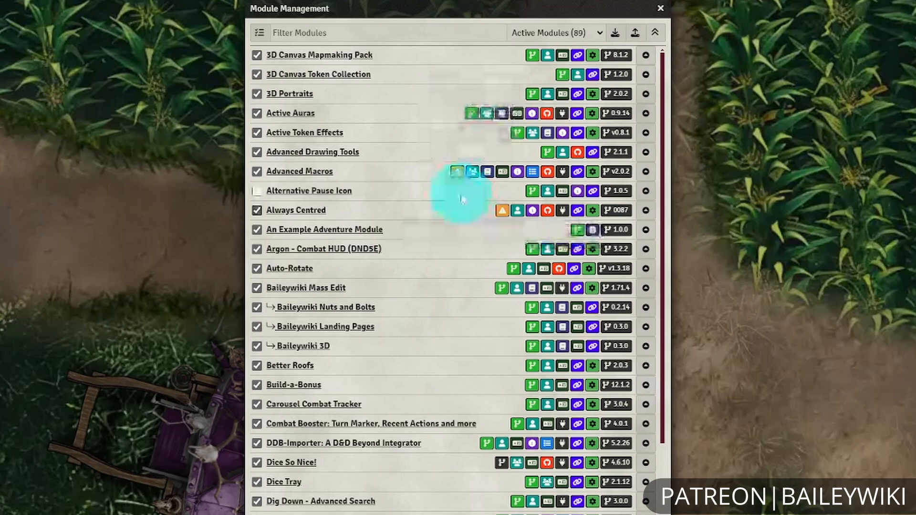
Switch Alternative Pause Icon off and back on, and look through the whole list of active modules.
{"action": "left_click", "coordinate": [336, 191]}
{"action": "left_click", "coordinate": [335, 191]}
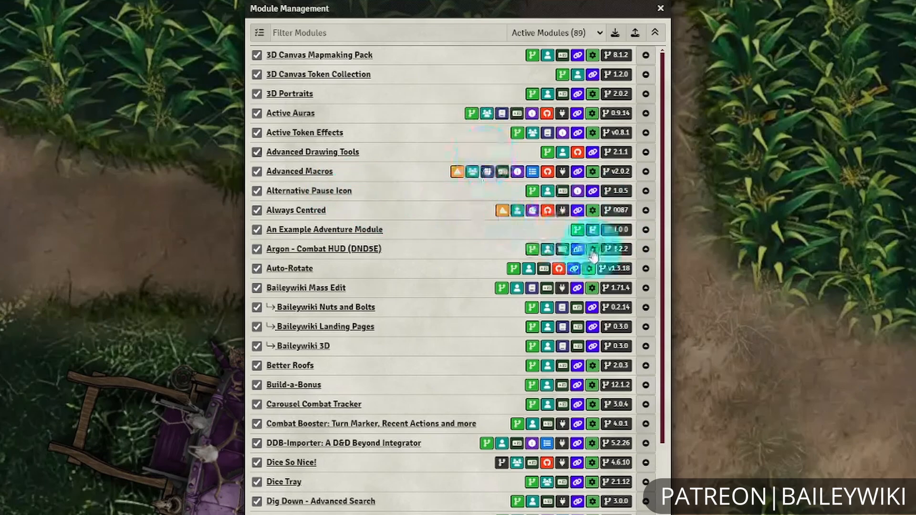
{"action": "scroll", "coordinate": [514, 283], "scroll_direction": "down", "scroll_amount": 8}
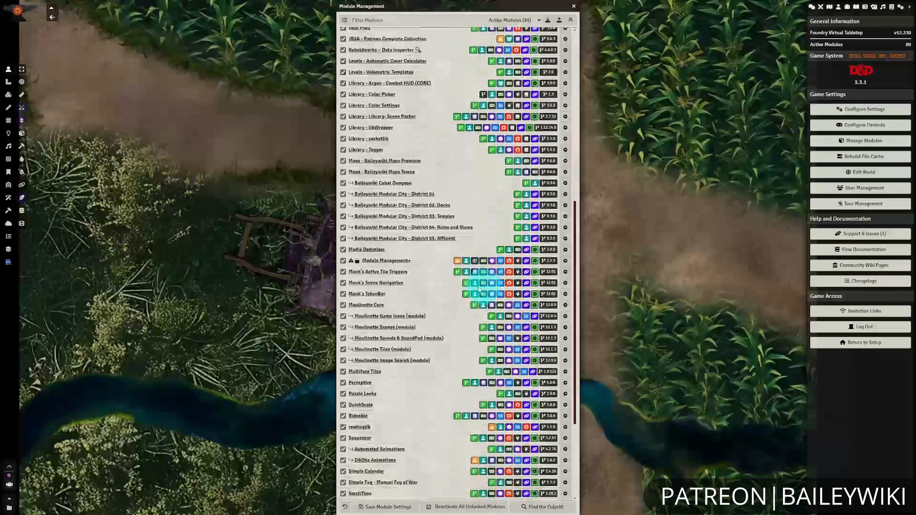
{"action": "scroll", "coordinate": [463, 293], "scroll_direction": "down", "scroll_amount": 1}
{"action": "scroll", "coordinate": [511, 405], "scroll_direction": "down", "scroll_amount": 1}
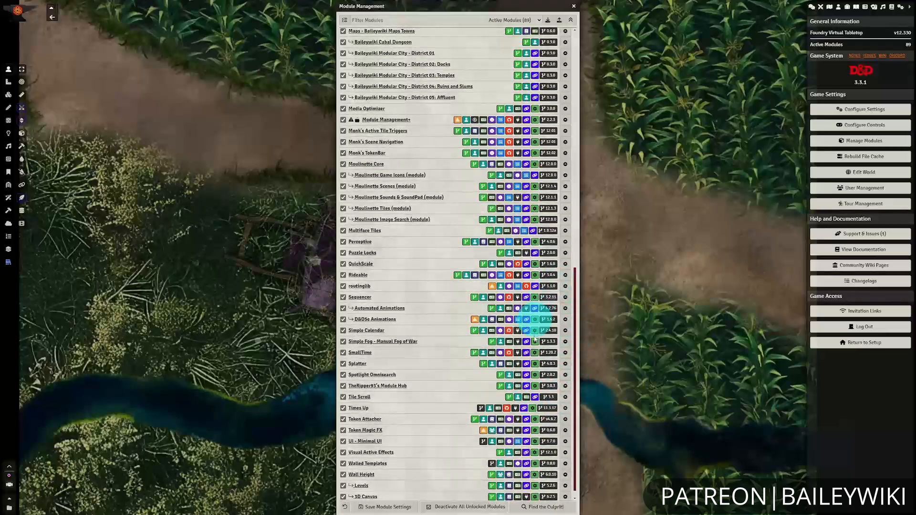
{"action": "scroll", "coordinate": [535, 344], "scroll_direction": "up", "scroll_amount": 3}
{"action": "scroll", "coordinate": [535, 353], "scroll_direction": "up", "scroll_amount": 7}
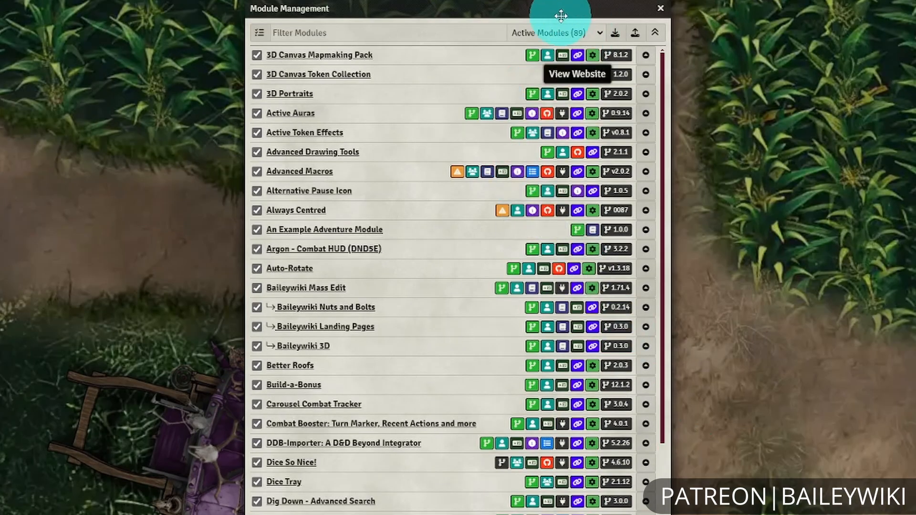
Show only the locked modules and return the list to the active modules.
{"action": "left_click", "coordinate": [555, 33]}
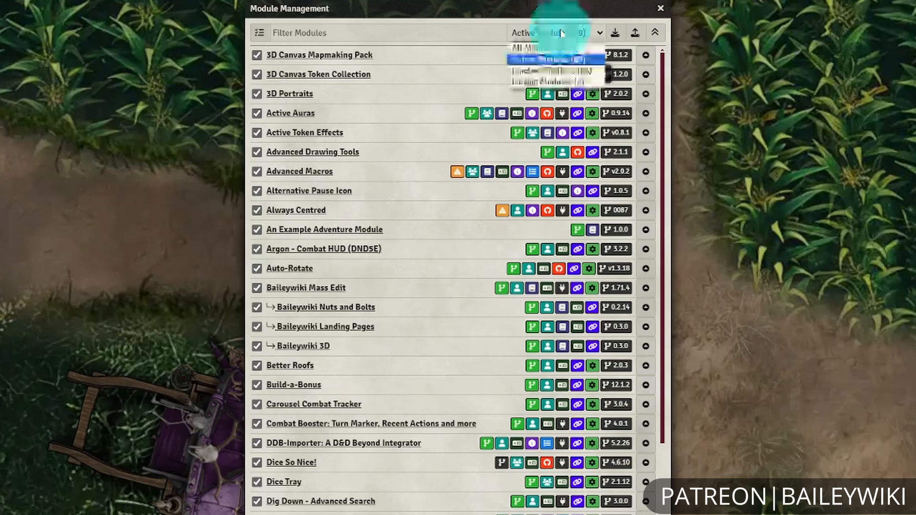
{"action": "left_click", "coordinate": [565, 82]}
{"action": "left_click", "coordinate": [576, 32]}
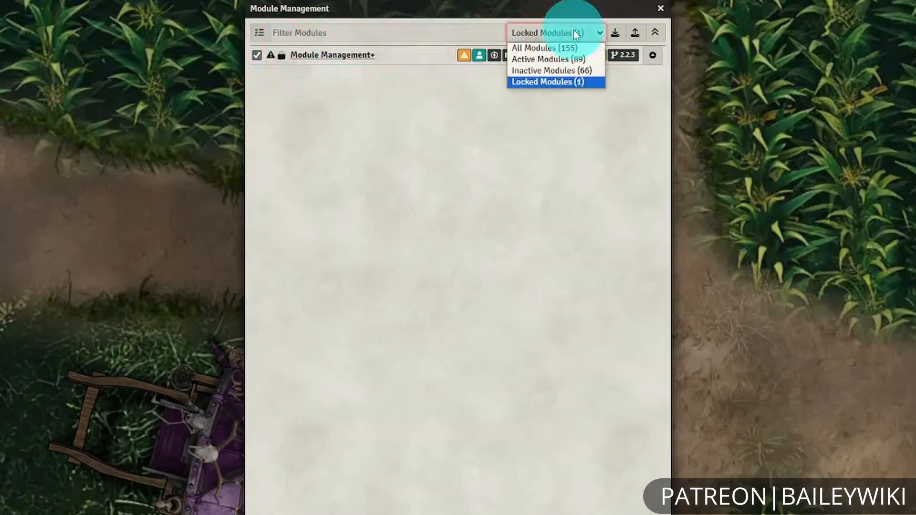
{"action": "left_click", "coordinate": [568, 59]}
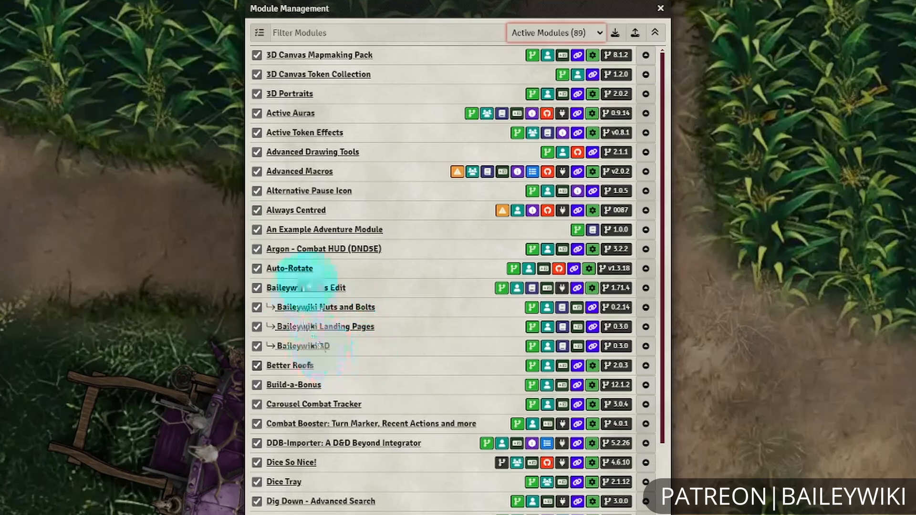
Rename the module "Maps - Baileywiki Maps Premium" to "Baileywiki Maps Premium".
{"action": "scroll", "coordinate": [343, 332], "scroll_direction": "down", "scroll_amount": 2}
{"action": "scroll", "coordinate": [342, 332], "scroll_direction": "down", "scroll_amount": 7}
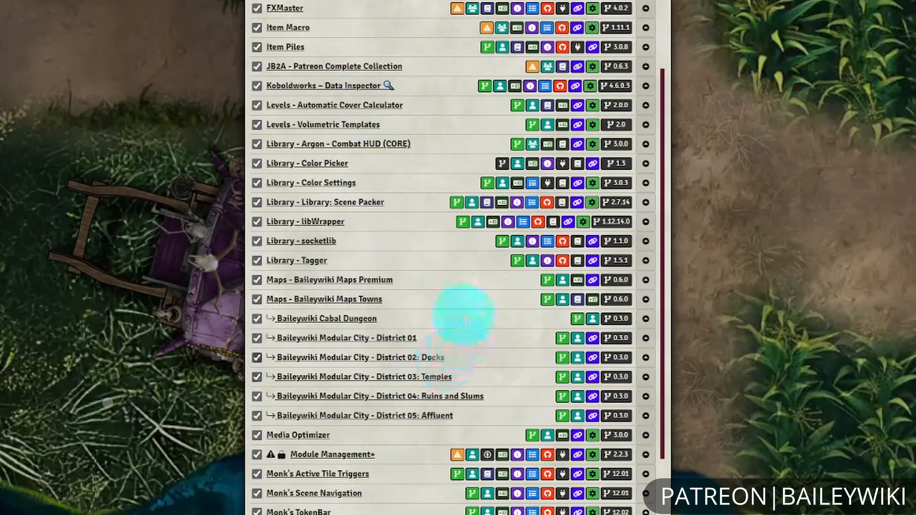
{"action": "right_click", "coordinate": [359, 282]}
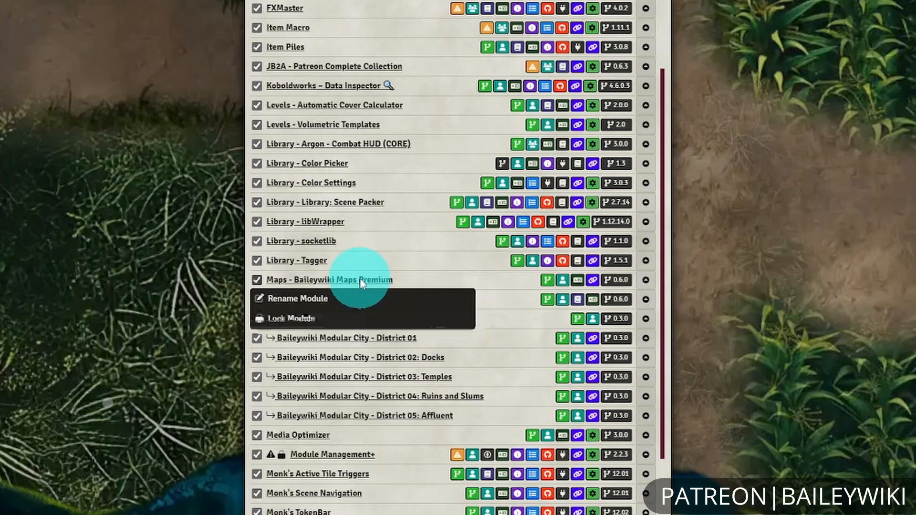
{"action": "left_click", "coordinate": [309, 299]}
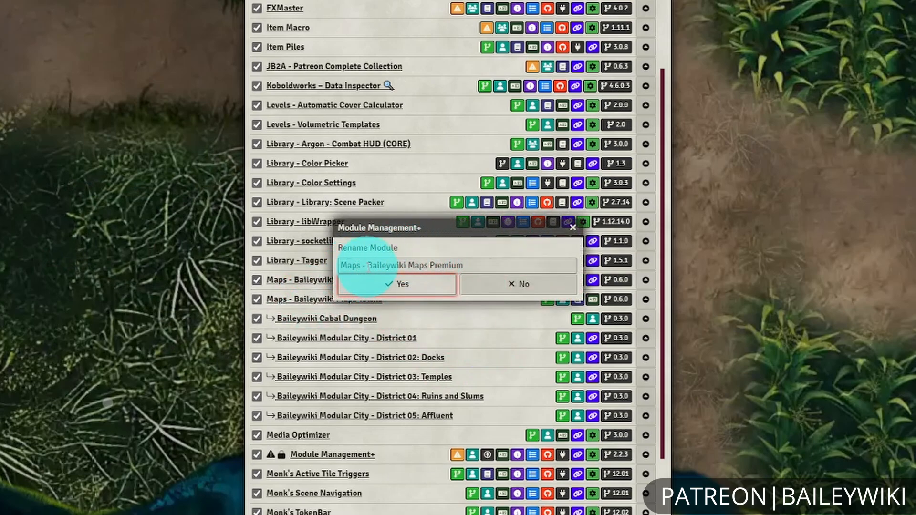
{"action": "left_click", "coordinate": [366, 266]}
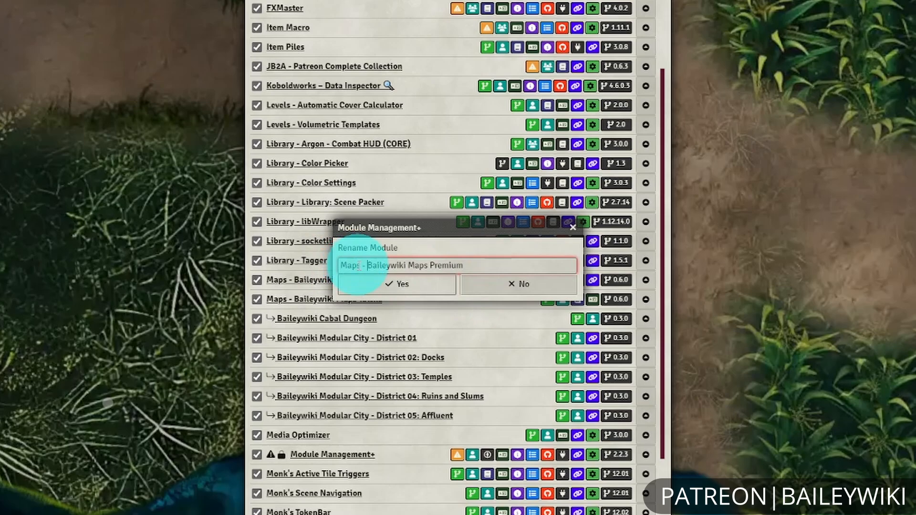
{"action": "double_click", "coordinate": [355, 265]}
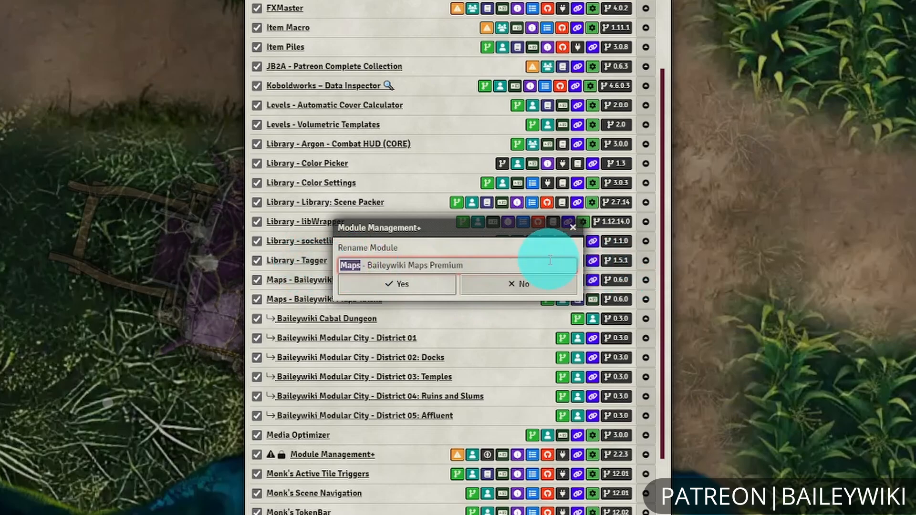
{"action": "type", "text": "Baileywiki"}
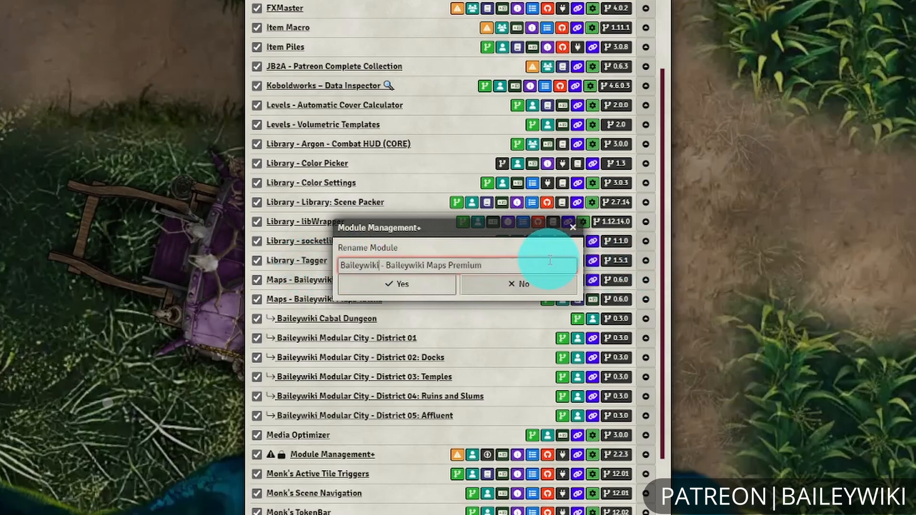
{"action": "left_click_drag", "start_coordinate": [387, 266], "coordinate": [302, 256]}
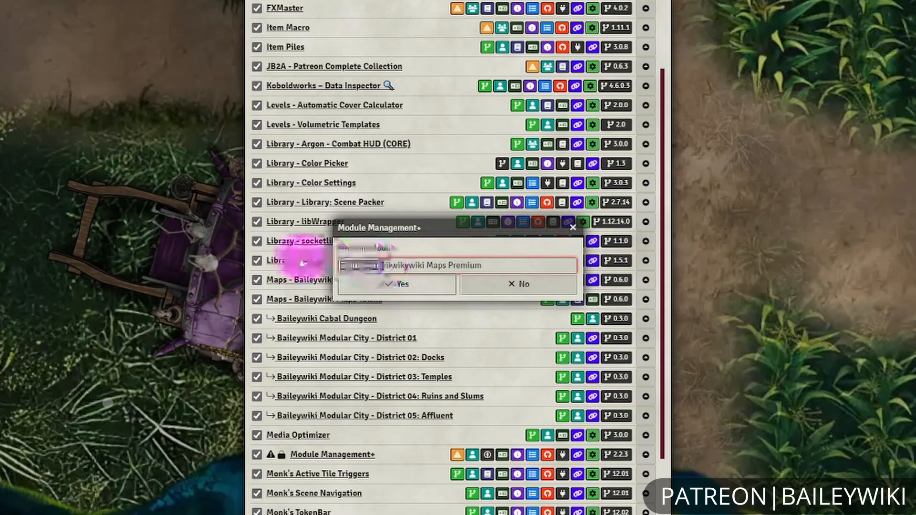
{"action": "key", "text": "BackSpace"}
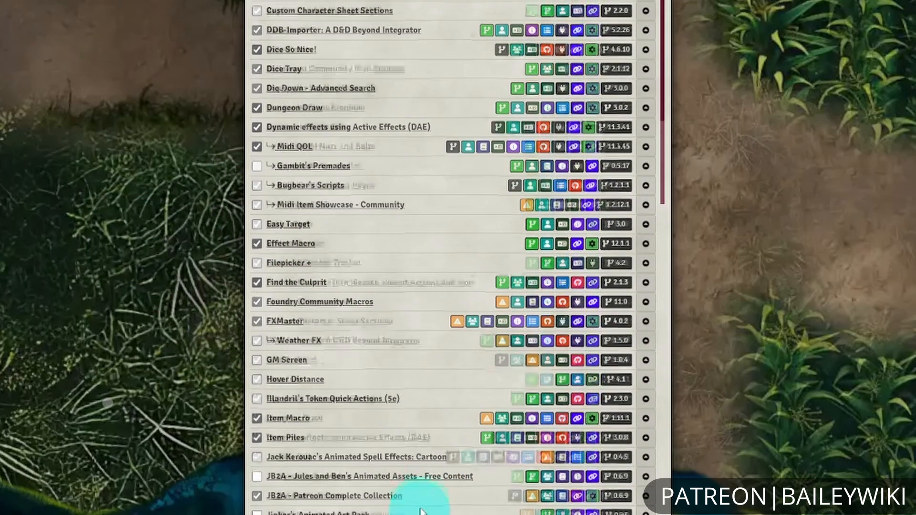
Look for the renamed module in the full module list and show the rename and lock options for Baileywiki Cabal Dungeon.
{"action": "scroll", "coordinate": [419, 501], "scroll_direction": "up", "scroll_amount": 10}
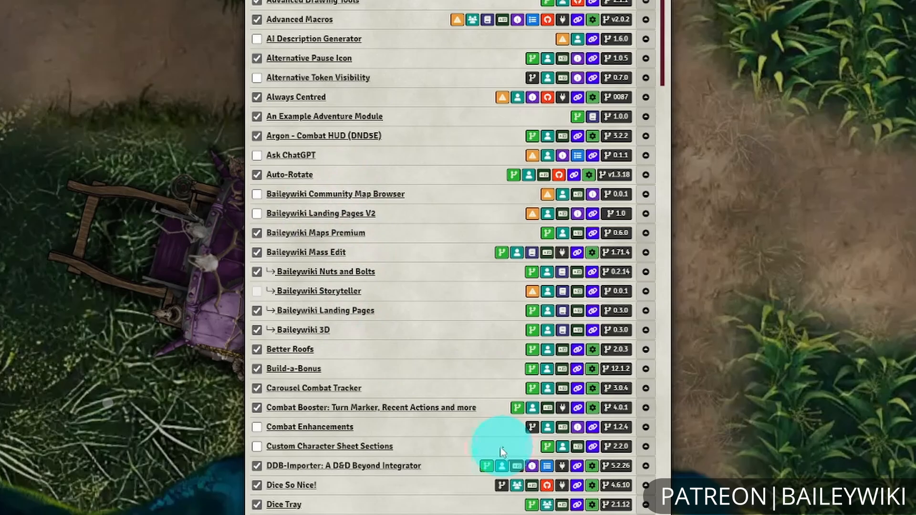
{"action": "scroll", "coordinate": [419, 506], "scroll_direction": "down", "scroll_amount": 15}
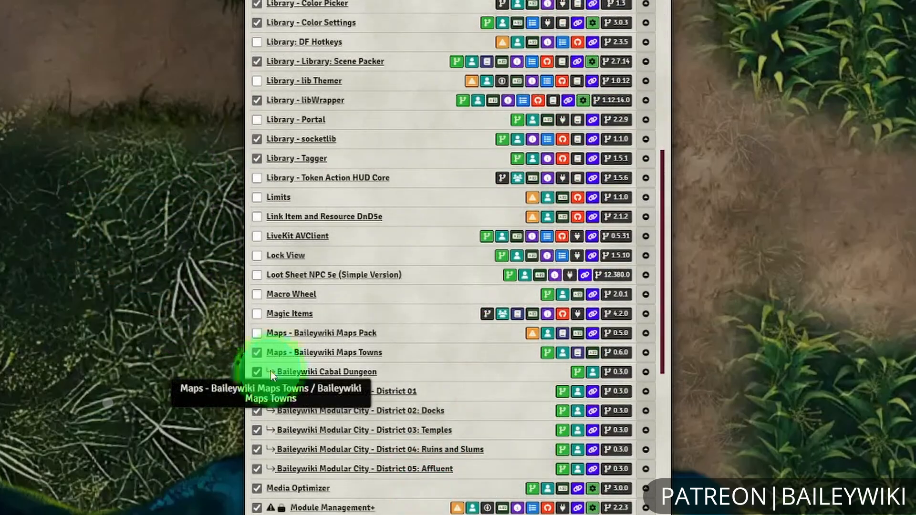
{"action": "right_click", "coordinate": [270, 371]}
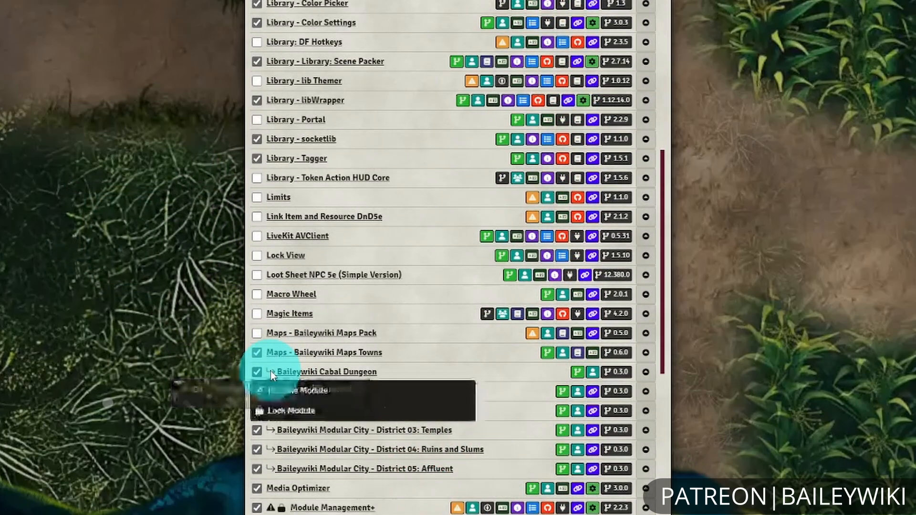
{"action": "left_click", "coordinate": [525, 371]}
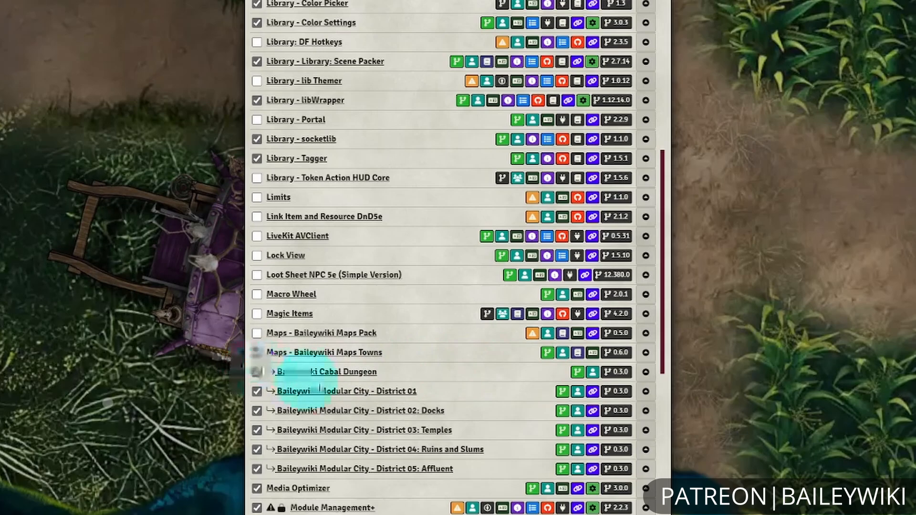
{"action": "left_click", "coordinate": [256, 352]}
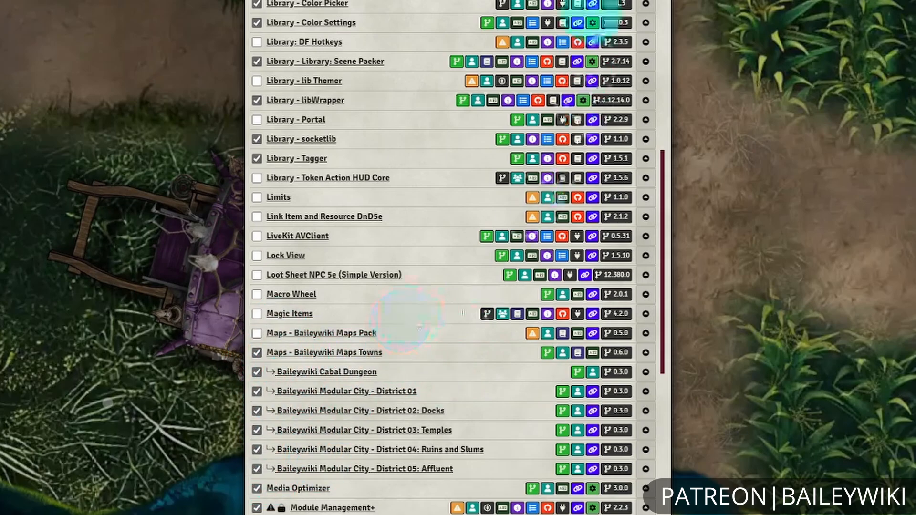
Limit the list to active modules and examine how library, map and Moulinette modules are named and nested.
{"action": "left_click", "coordinate": [344, 2]}
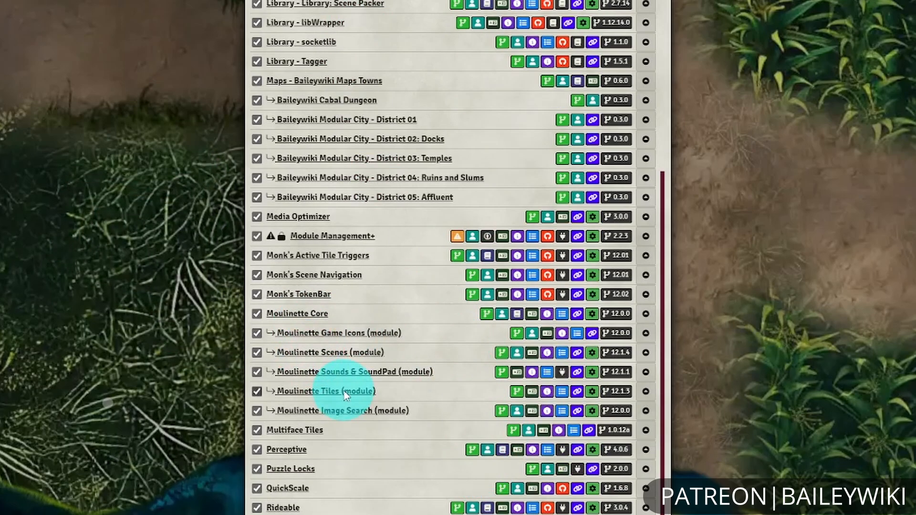
{"action": "scroll", "coordinate": [345, 395], "scroll_direction": "down", "scroll_amount": 5}
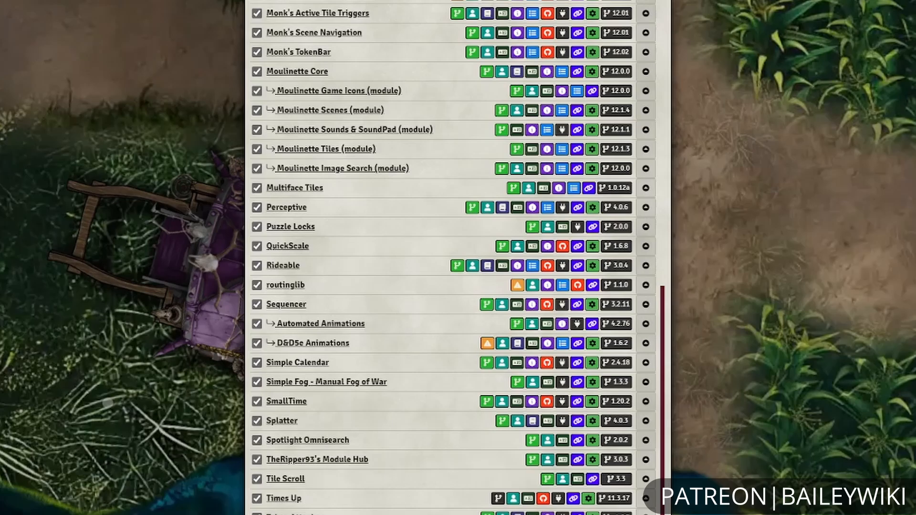
{"action": "scroll", "coordinate": [281, 286], "scroll_direction": "up", "scroll_amount": 15}
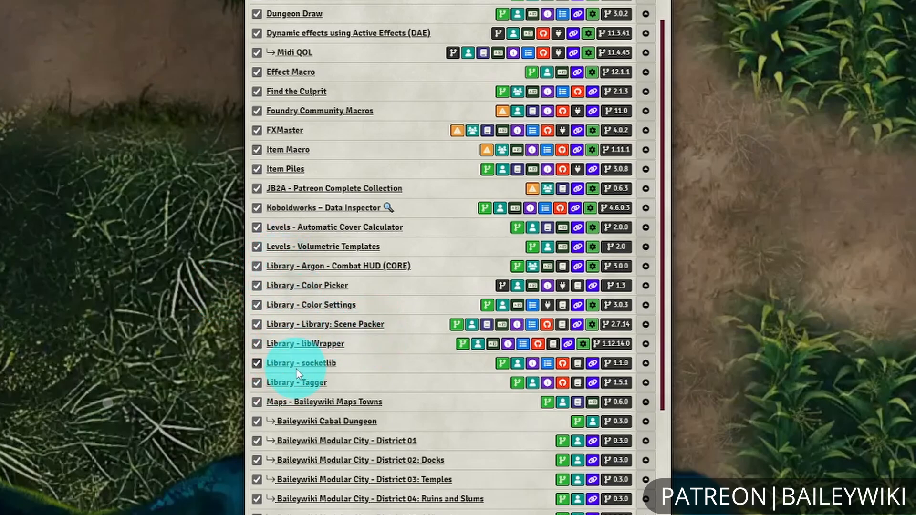
{"action": "scroll", "coordinate": [419, 383], "scroll_direction": "down", "scroll_amount": 5}
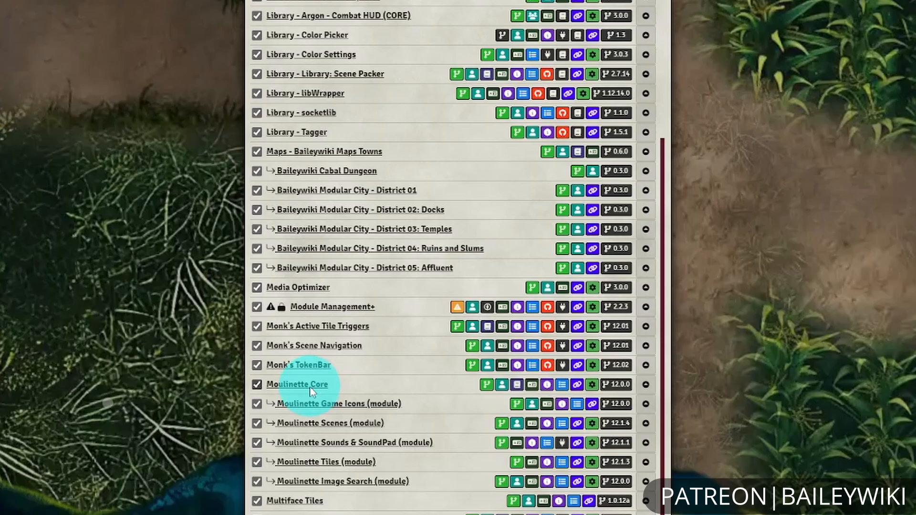
{"action": "scroll", "coordinate": [389, 505], "scroll_direction": "down", "scroll_amount": 6}
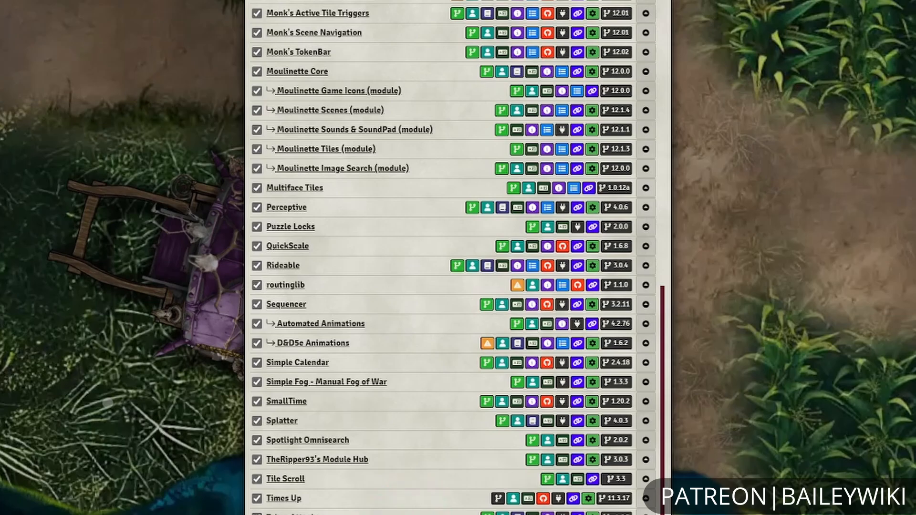
{"action": "scroll", "coordinate": [376, 428], "scroll_direction": "up", "scroll_amount": 15}
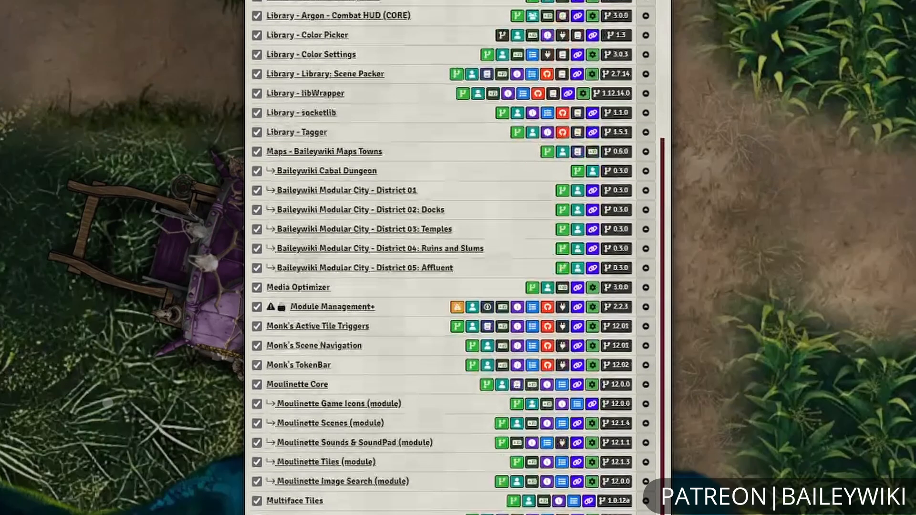
{"action": "scroll", "coordinate": [376, 428], "scroll_direction": "up", "scroll_amount": 1}
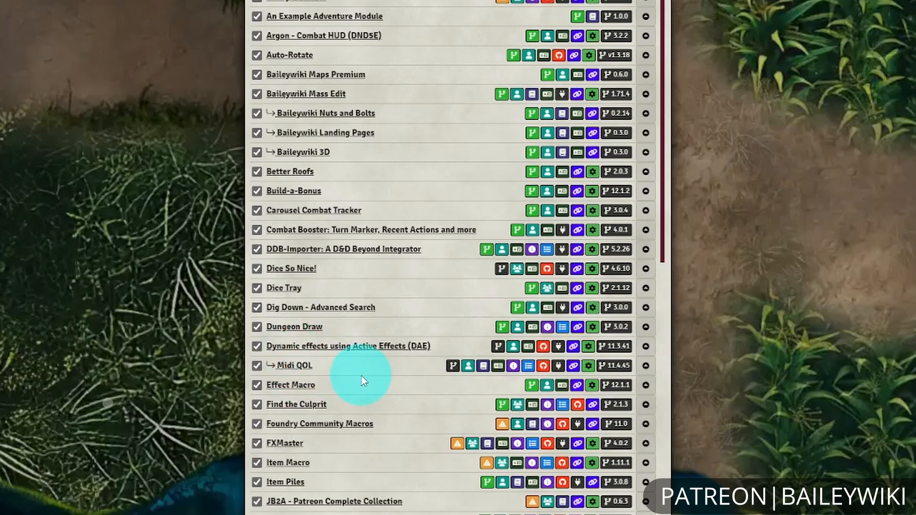
{"action": "scroll", "coordinate": [382, 353], "scroll_direction": "up", "scroll_amount": 1}
{"action": "scroll", "coordinate": [382, 353], "scroll_direction": "down", "scroll_amount": 4}
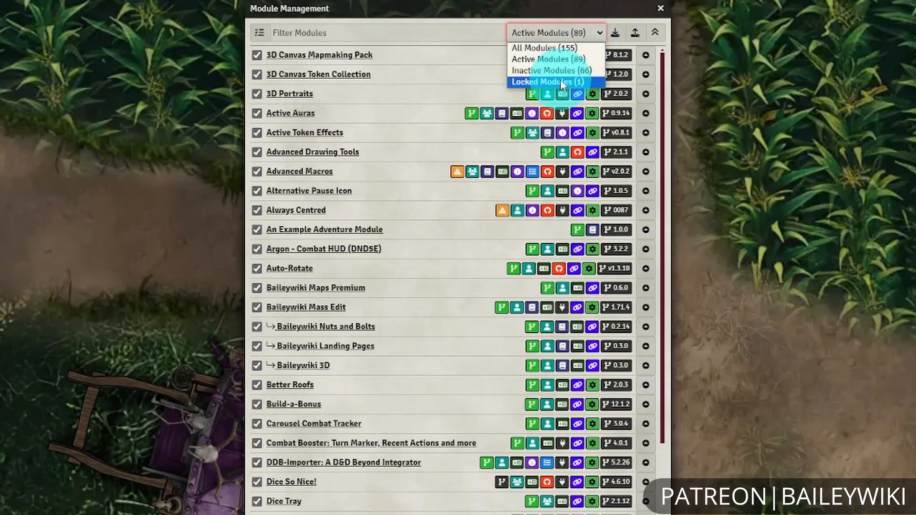
View only the locked modules, and switch the filter back to active modules.
{"action": "left_click", "coordinate": [585, 75]}
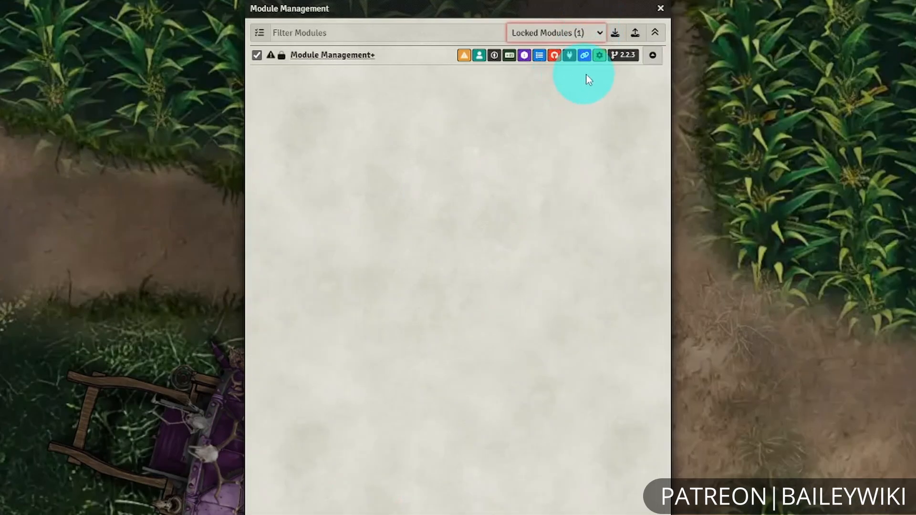
{"action": "left_click", "coordinate": [581, 34]}
{"action": "left_click", "coordinate": [549, 59]}
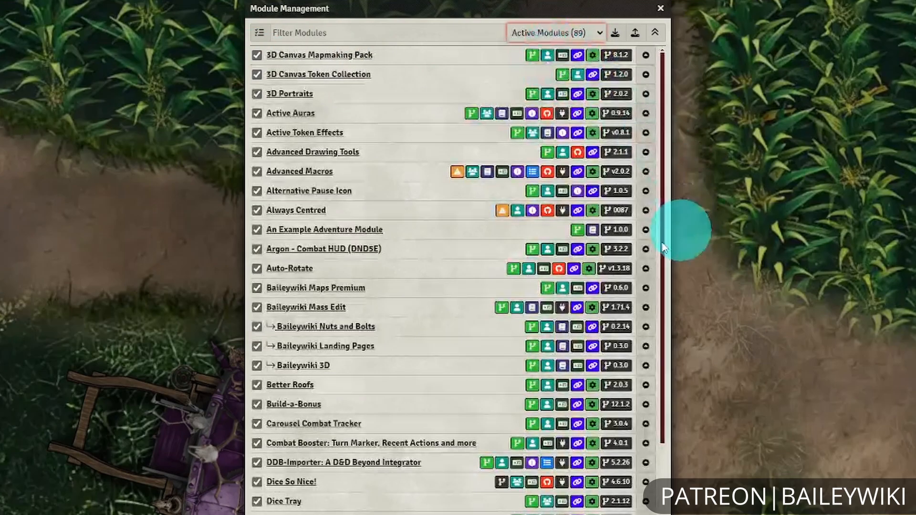
Lock the Argon - Combat HUD (DND5E) module and unlock it again.
{"action": "right_click", "coordinate": [296, 251]}
{"action": "left_click", "coordinate": [292, 288]}
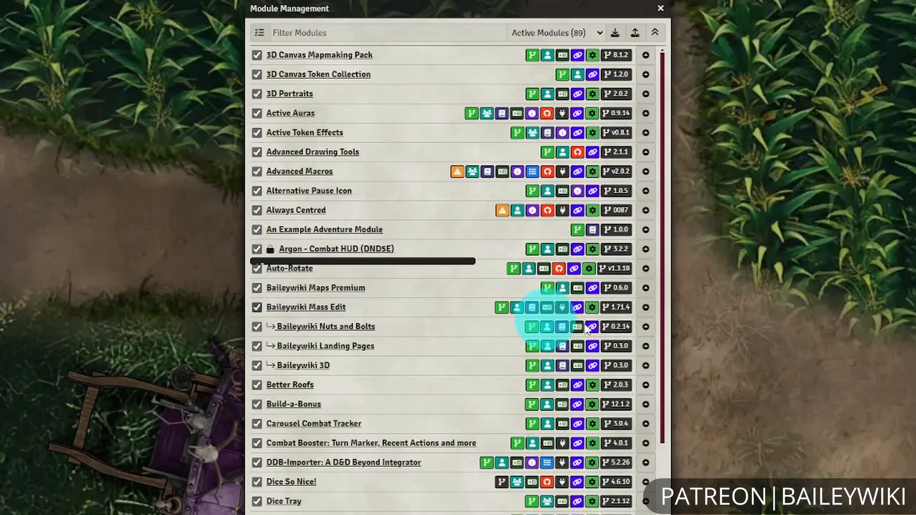
{"action": "right_click", "coordinate": [334, 251]}
{"action": "left_click", "coordinate": [308, 287]}
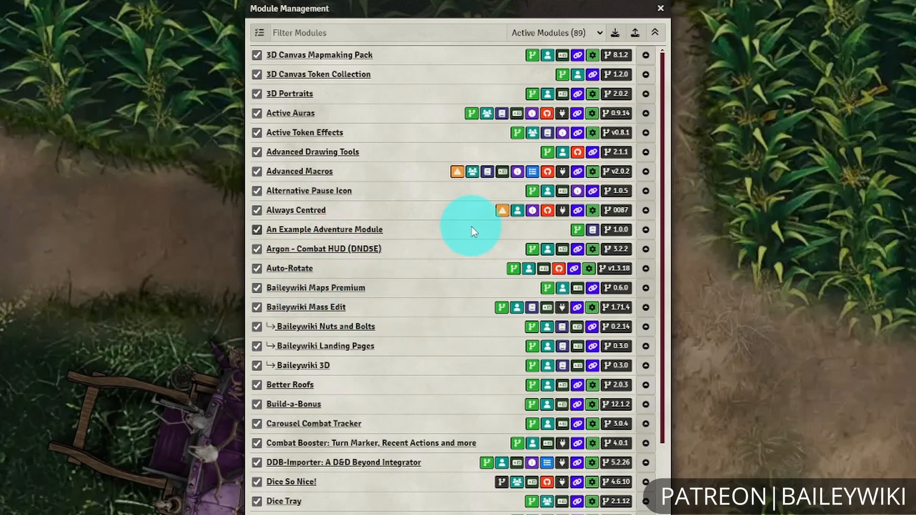
View the Argon - Combat HUD (CORE) game settings and check the available Theme Mode options.
{"action": "scroll", "coordinate": [415, 306], "scroll_direction": "down", "scroll_amount": 8}
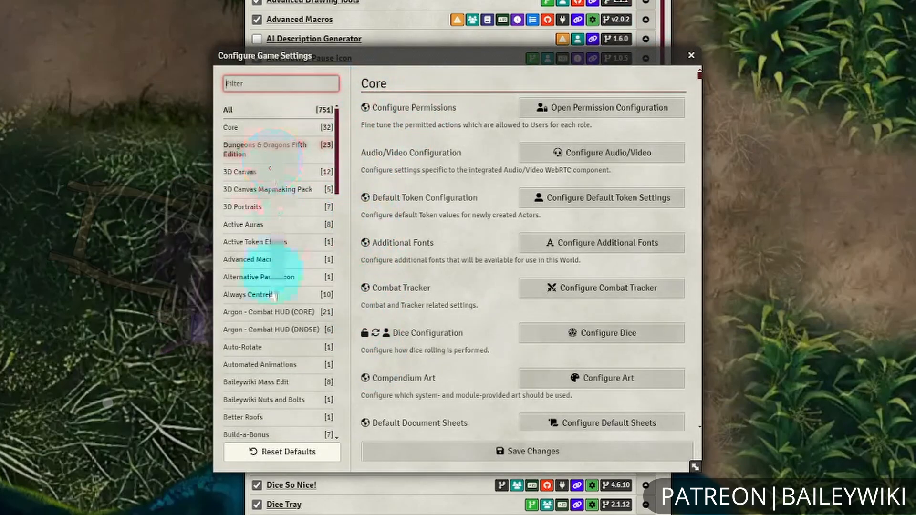
{"action": "left_click", "coordinate": [262, 311]}
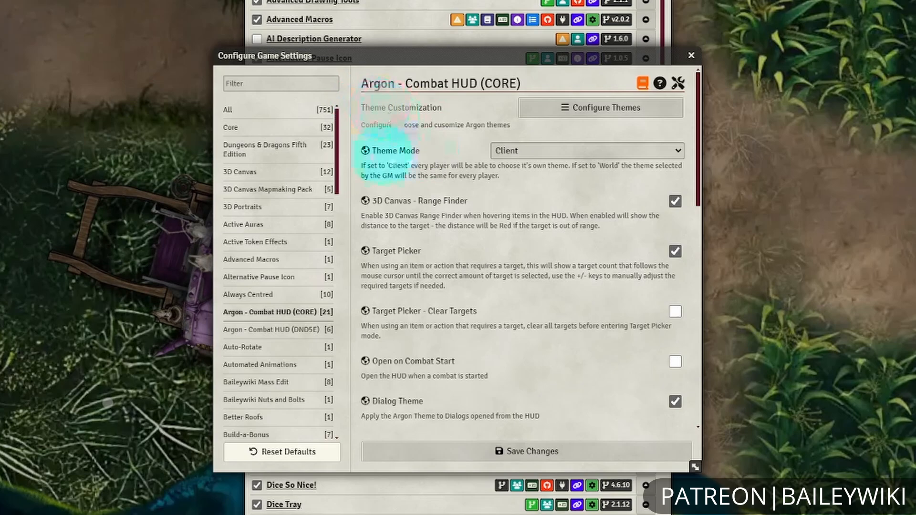
{"action": "mouse_move", "coordinate": [365, 152]}
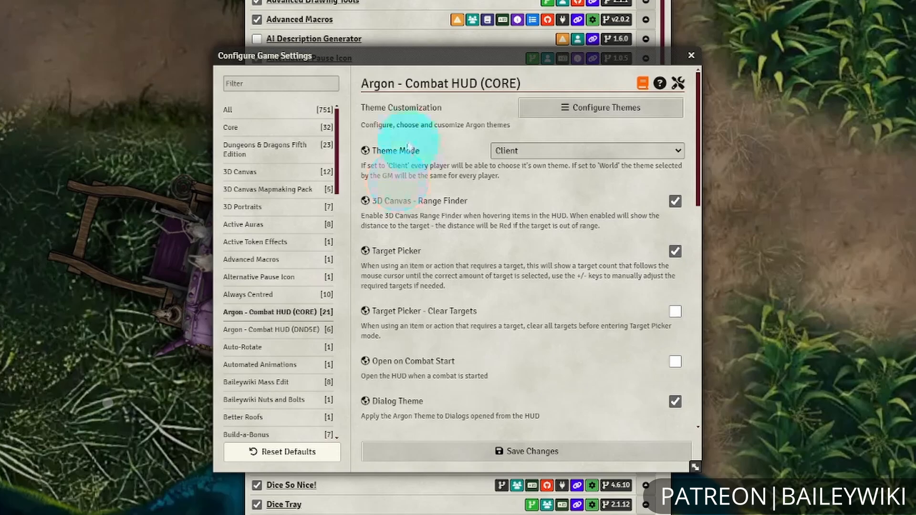
{"action": "left_click", "coordinate": [564, 149]}
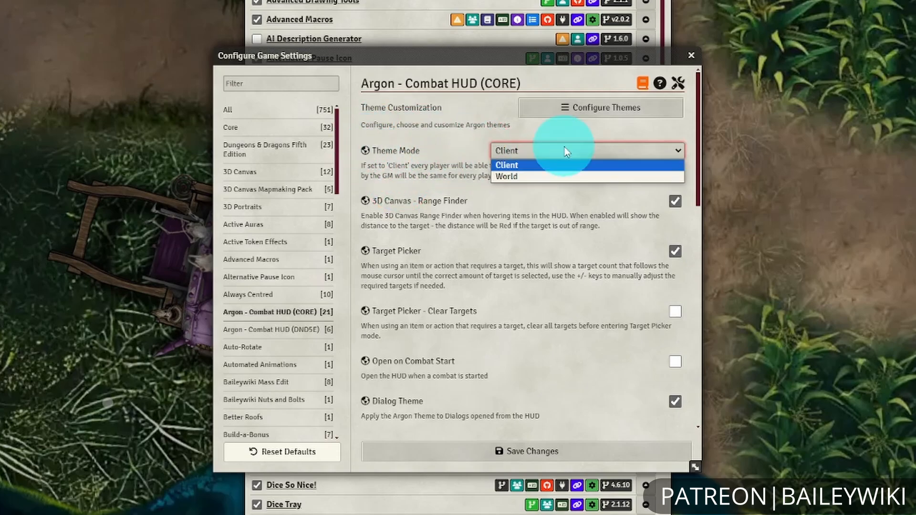
{"action": "left_click", "coordinate": [564, 148]}
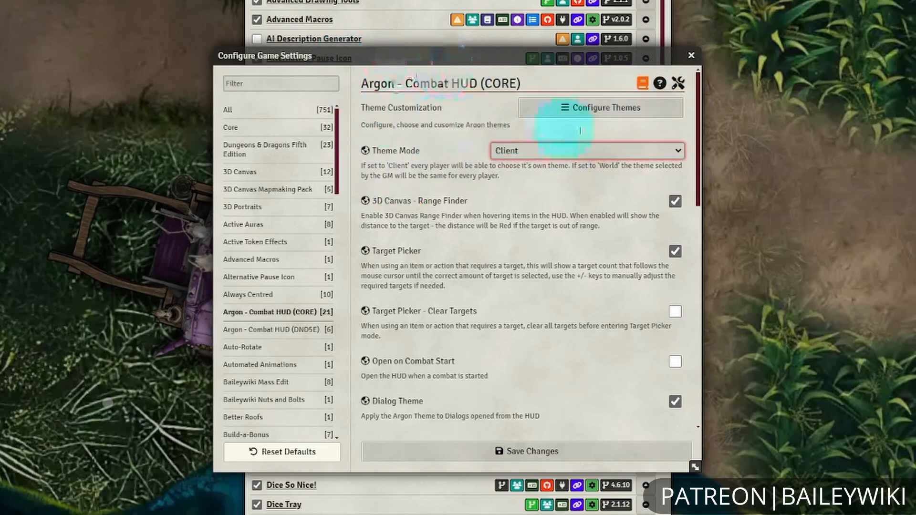
{"action": "left_click", "coordinate": [480, 179]}
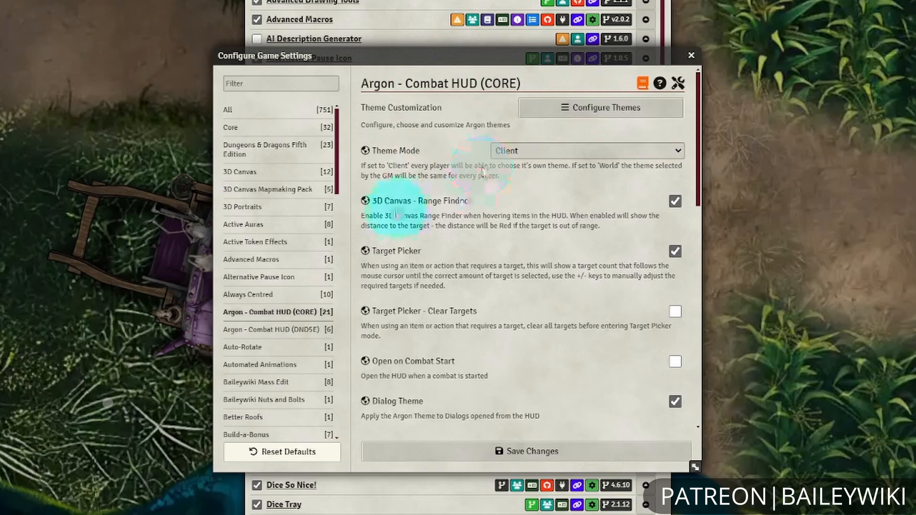
Sync the Auto Scale setting of Argon - Combat HUD (CORE) to all other users.
{"action": "scroll", "coordinate": [470, 241], "scroll_direction": "down", "scroll_amount": 5}
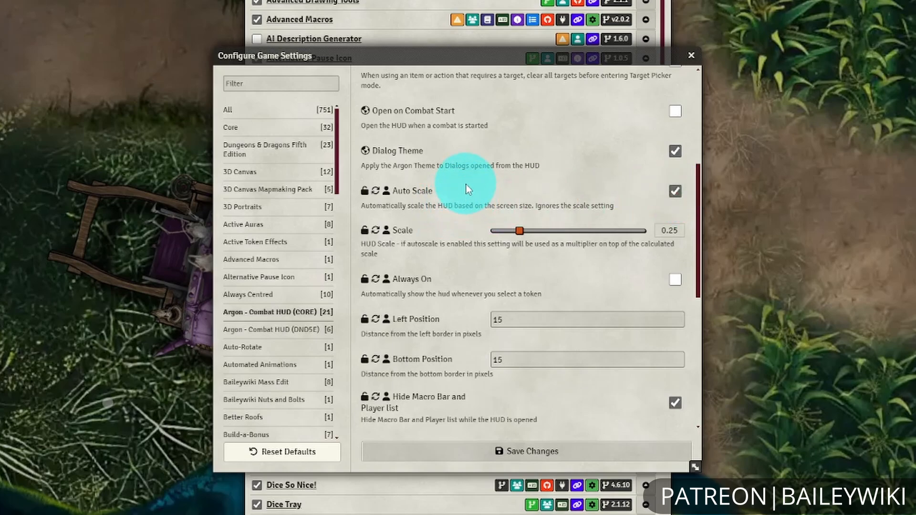
{"action": "left_click", "coordinate": [378, 192]}
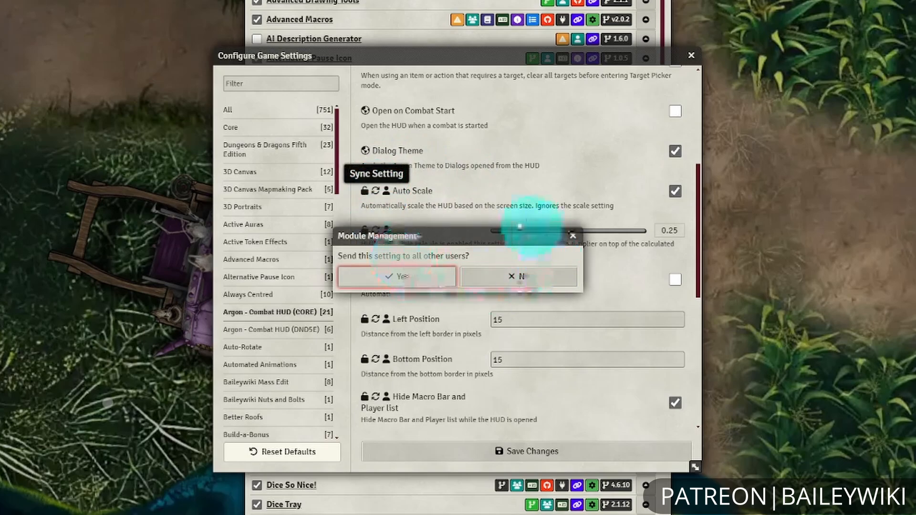
{"action": "left_click", "coordinate": [375, 279]}
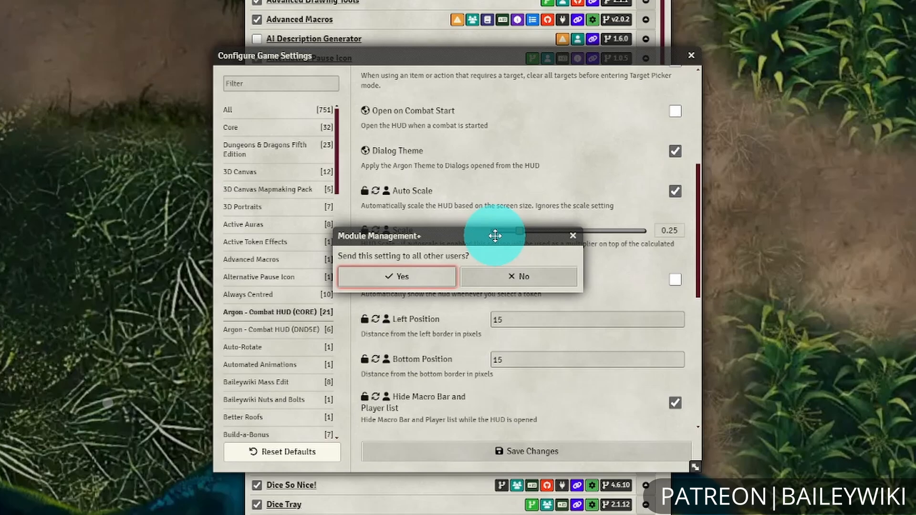
{"action": "left_click", "coordinate": [411, 283]}
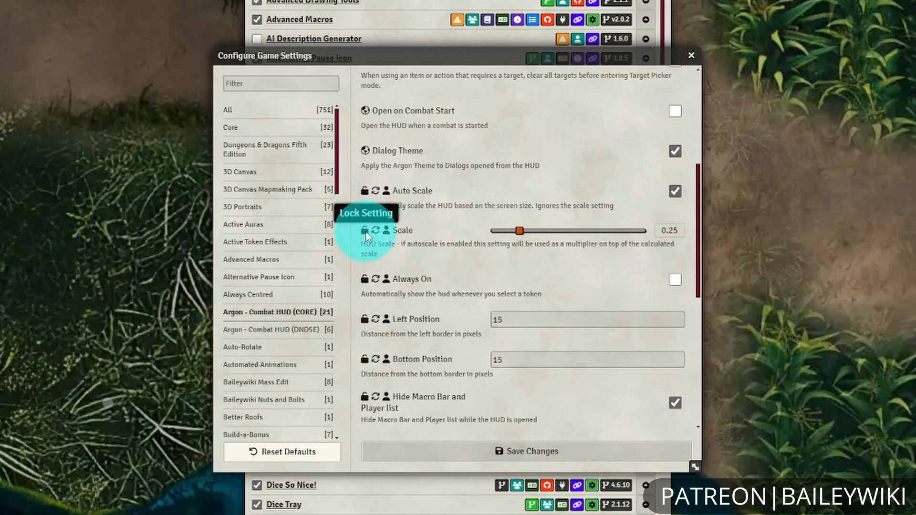
Try locking the Scale setting and enabling Open on Combat Start, and close the game settings without saving.
{"action": "left_click", "coordinate": [365, 232]}
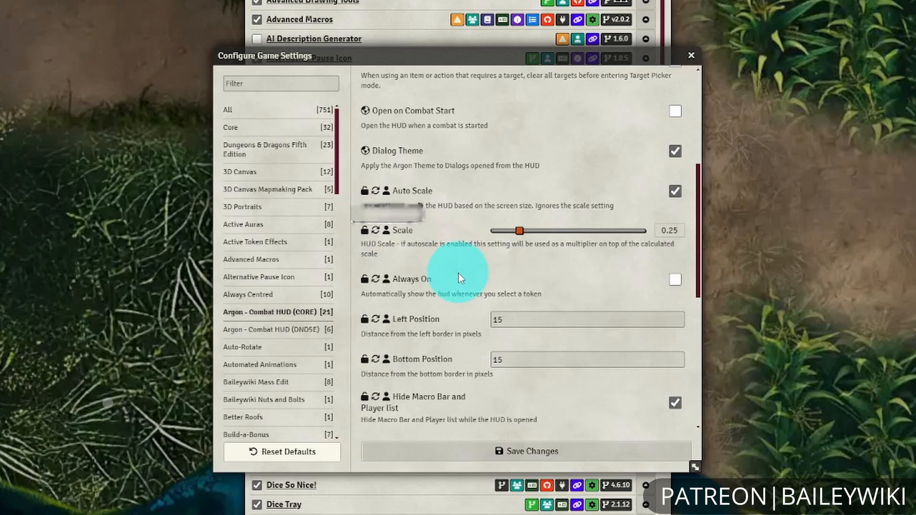
{"action": "scroll", "coordinate": [468, 278], "scroll_direction": "up", "scroll_amount": 3}
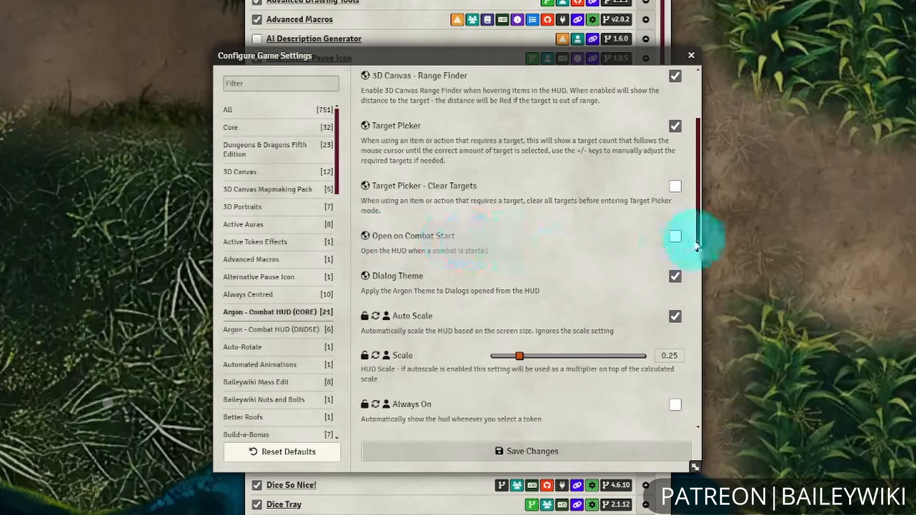
{"action": "left_click", "coordinate": [675, 236]}
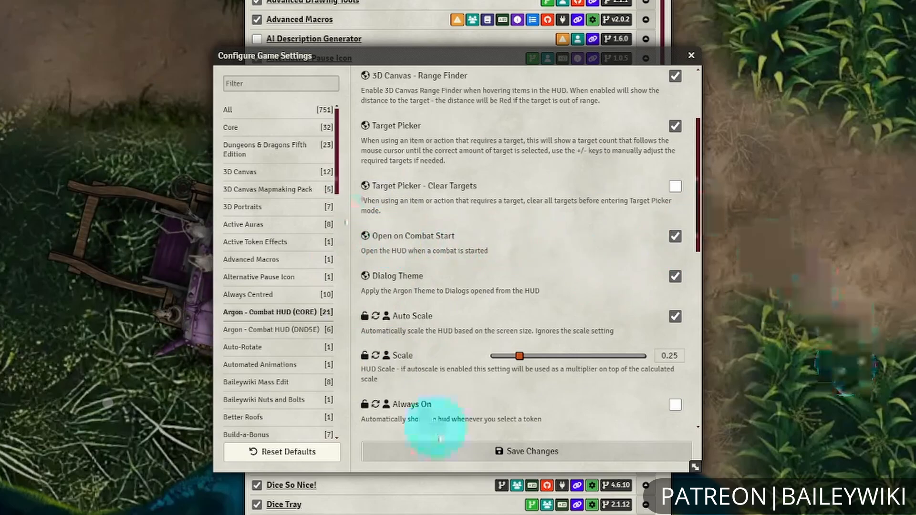
{"action": "left_click", "coordinate": [691, 56]}
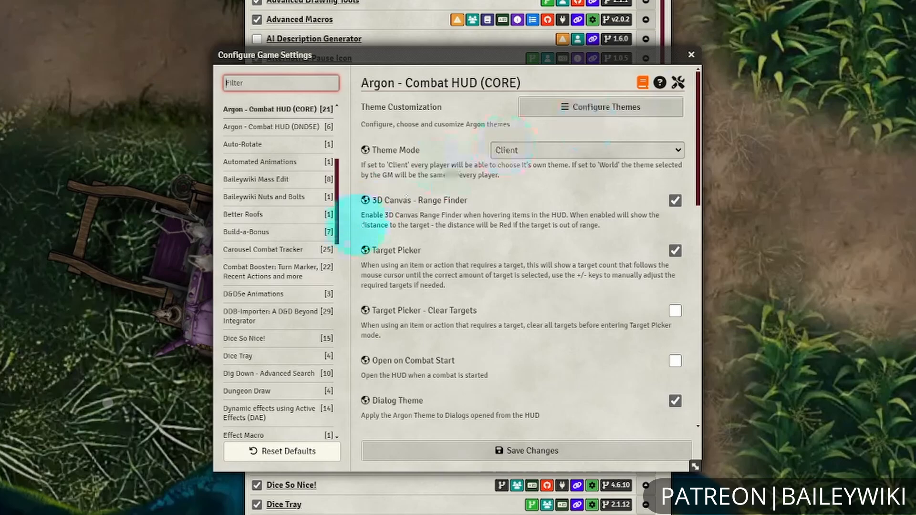
Disable Auto Scale for Argon - Combat HUD (CORE), try syncing it to other users, and save the game settings.
{"action": "scroll", "coordinate": [517, 259], "scroll_direction": "down", "scroll_amount": 4}
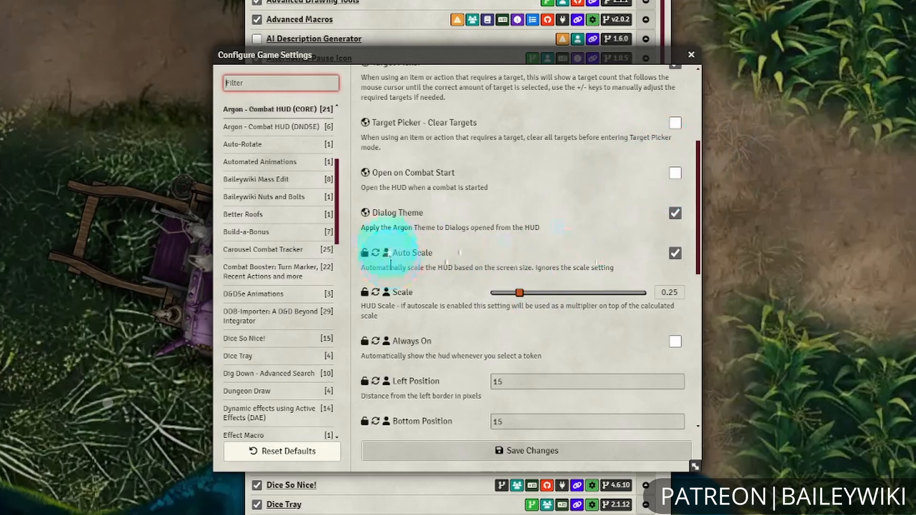
{"action": "left_click", "coordinate": [674, 253]}
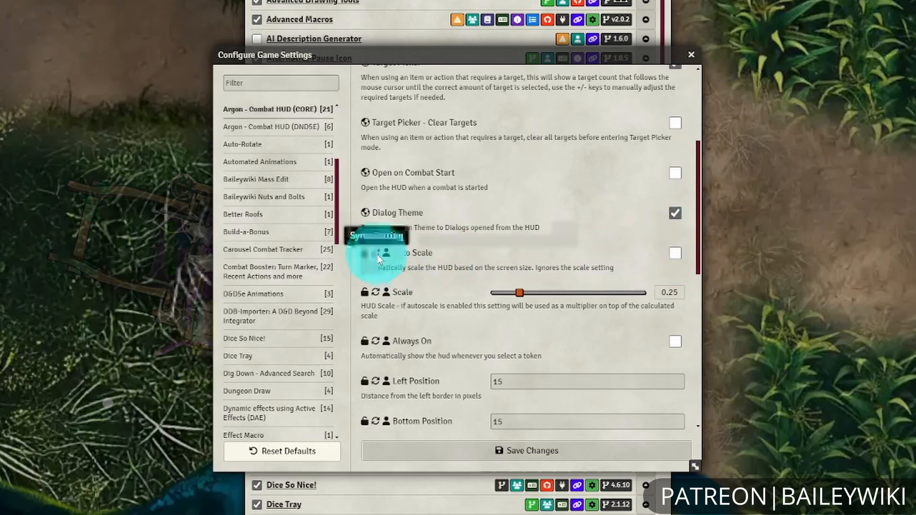
{"action": "left_click", "coordinate": [376, 253]}
{"action": "left_click", "coordinate": [517, 274]}
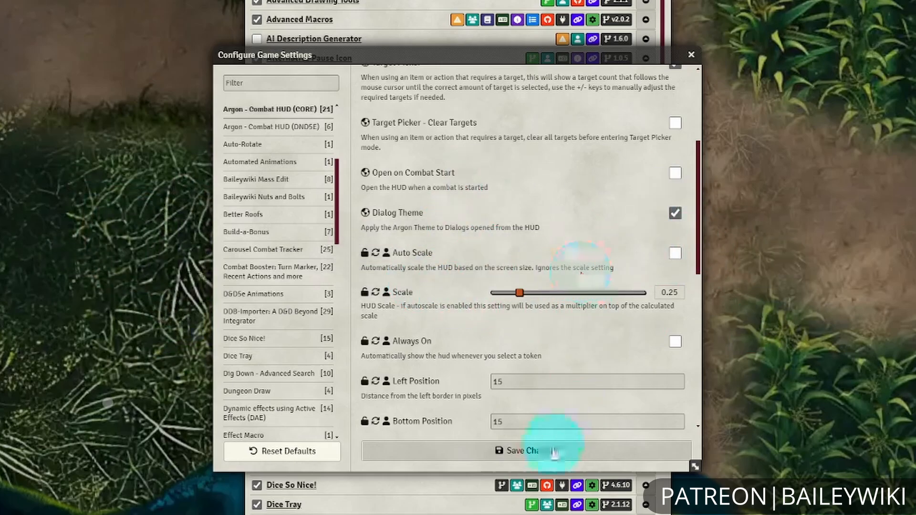
{"action": "left_click", "coordinate": [534, 451]}
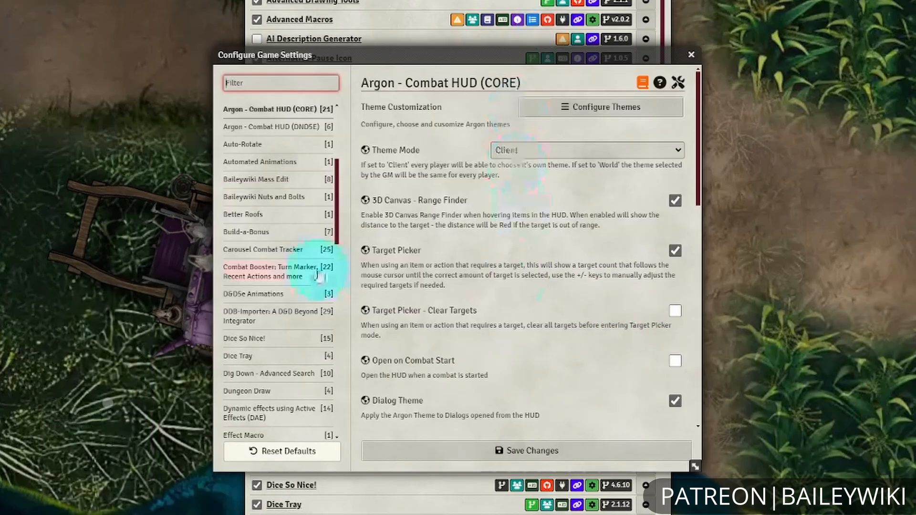
{"action": "scroll", "coordinate": [614, 345], "scroll_direction": "down", "scroll_amount": 4}
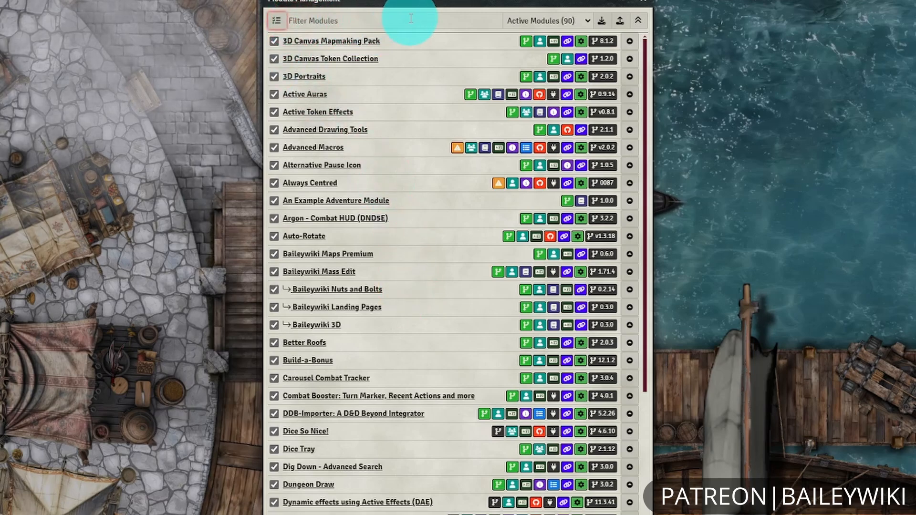
Create a new module preset titled Baseline from the active modules.
{"action": "left_click", "coordinate": [280, 24]}
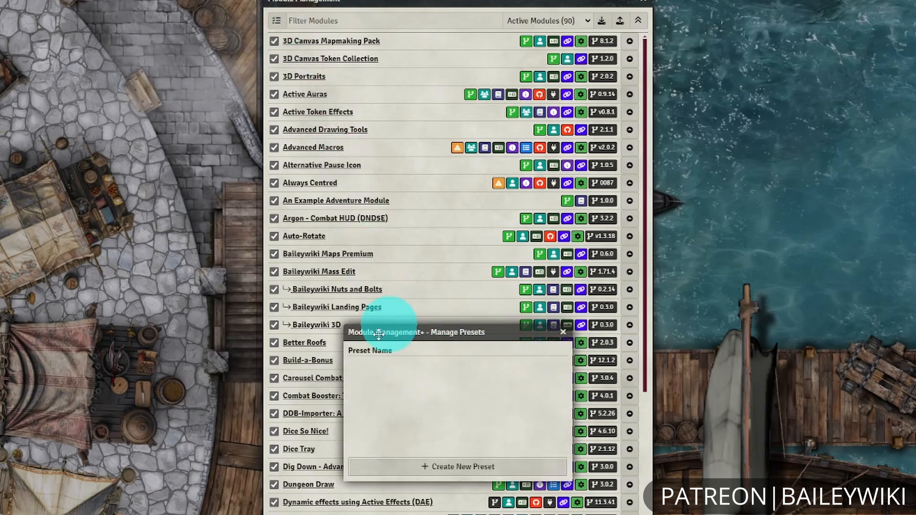
{"action": "left_click", "coordinate": [461, 469]}
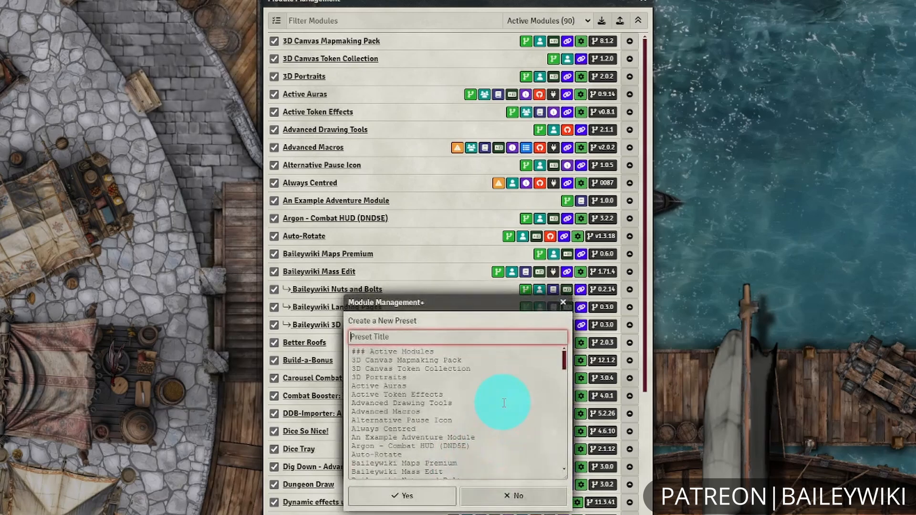
{"action": "type", "text": "ine"}
{"action": "key", "text": "Return"}
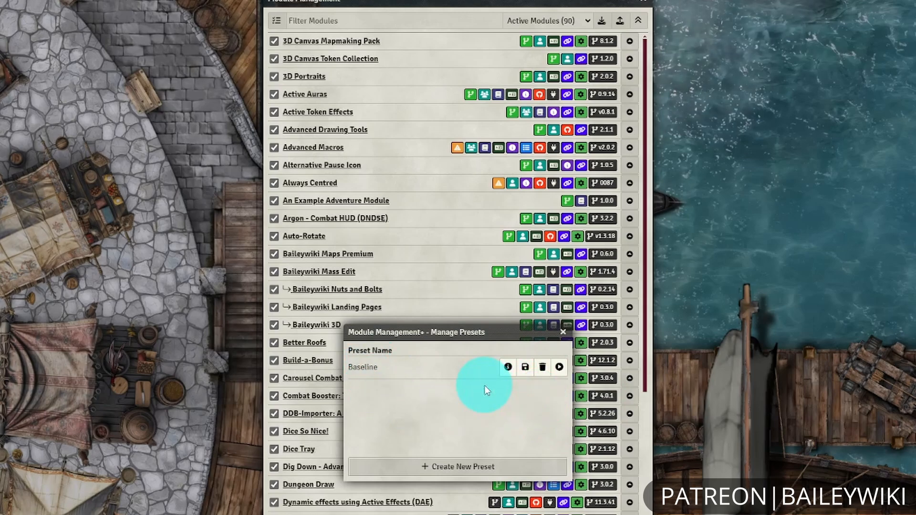
Review the list of modules stored in the Baseline preset and close the preset manager.
{"action": "left_click", "coordinate": [507, 368]}
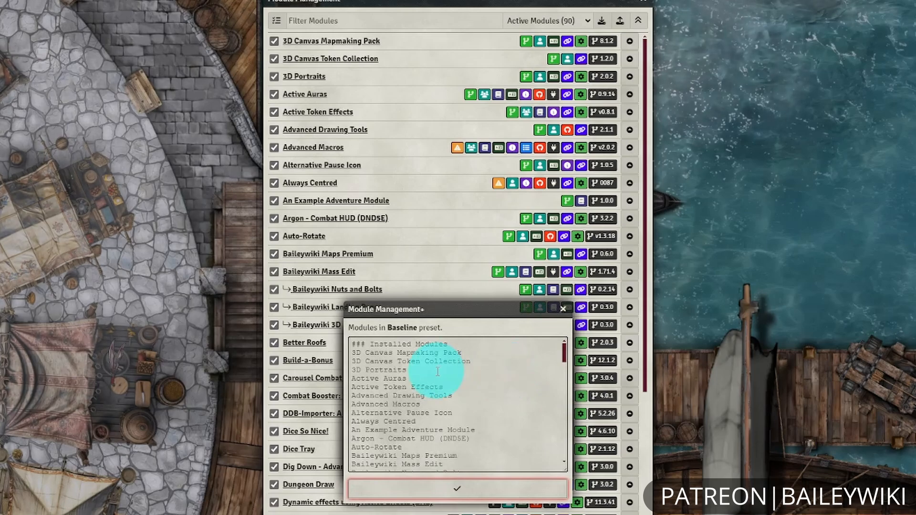
{"action": "scroll", "coordinate": [445, 408], "scroll_direction": "down", "scroll_amount": 15}
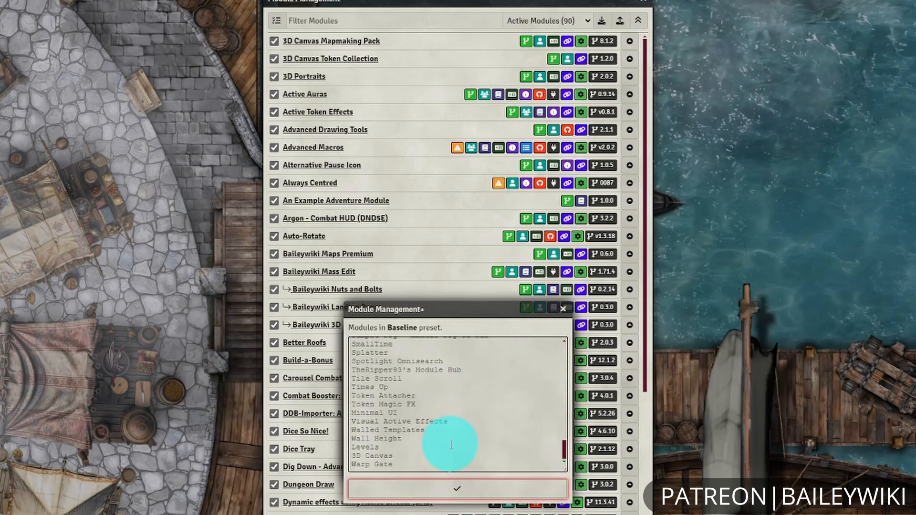
{"action": "scroll", "coordinate": [451, 445], "scroll_direction": "up", "scroll_amount": 15}
{"action": "left_click", "coordinate": [563, 309]}
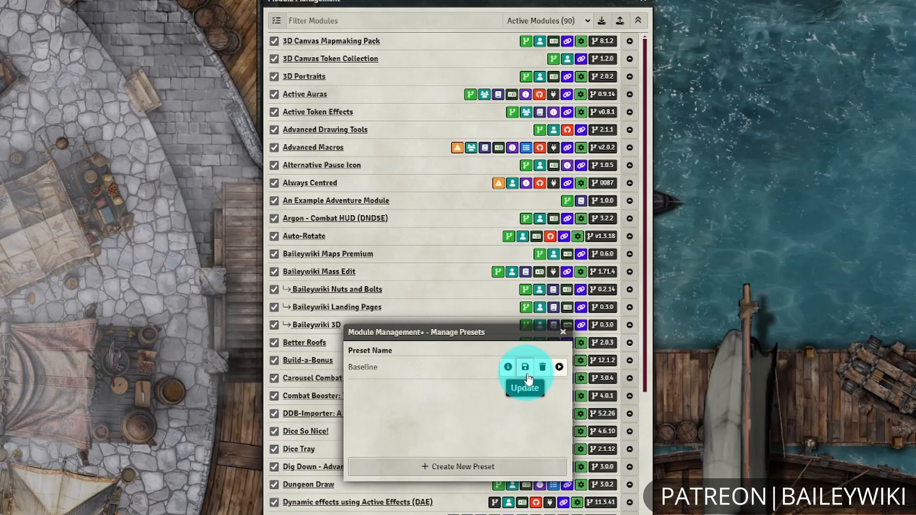
{"action": "left_click", "coordinate": [559, 369]}
{"action": "left_click", "coordinate": [565, 332]}
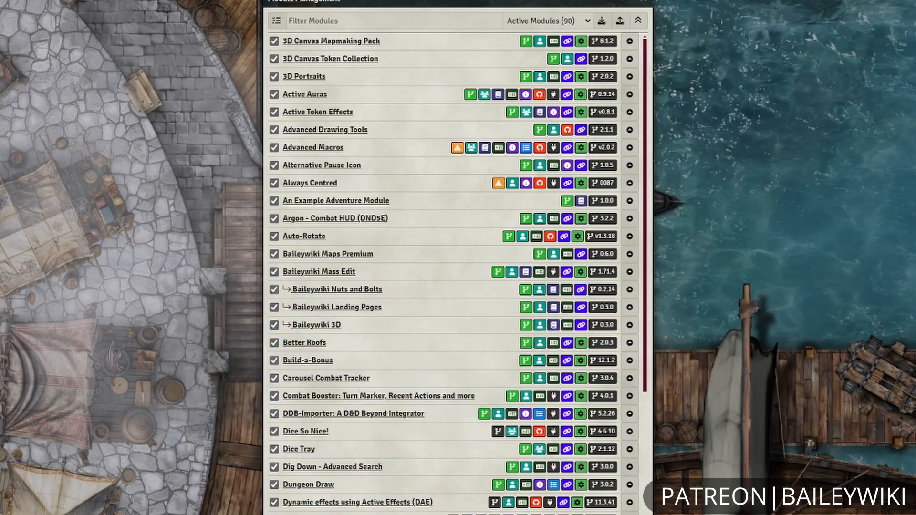
Disable the 3D Canvas Mapmaking Pack, 3D Canvas Token Collection and 3D Portraits modules.
{"action": "scroll", "coordinate": [285, 79], "scroll_direction": "down", "scroll_amount": 9}
{"action": "scroll", "coordinate": [285, 79], "scroll_direction": "up", "scroll_amount": 9}
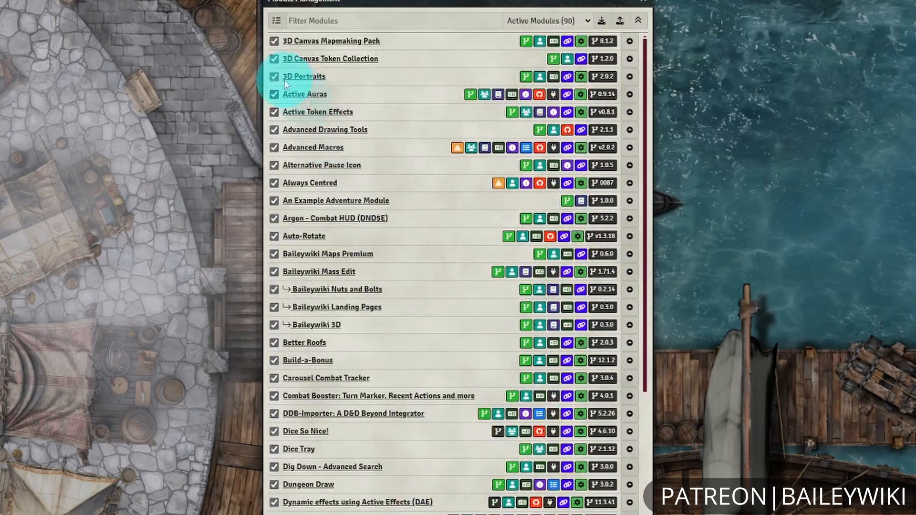
{"action": "left_click", "coordinate": [275, 77]}
{"action": "left_click", "coordinate": [275, 58]}
Filter the modules by "3d", disable Baileywiki 3D and its 3D Canvas dependency while keeping Better Roofs, and save the module settings.
{"action": "left_click", "coordinate": [328, 21]}
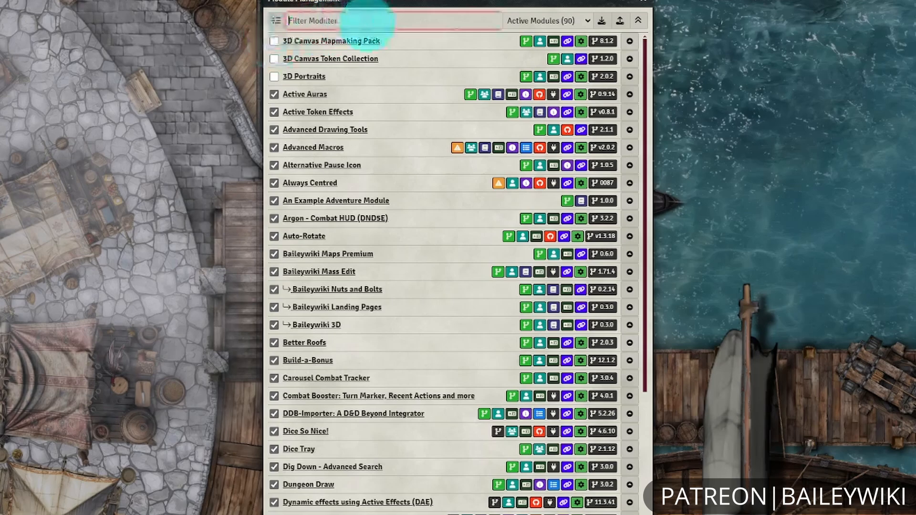
{"action": "type", "text": "3d"}
{"action": "left_click", "coordinate": [274, 95]}
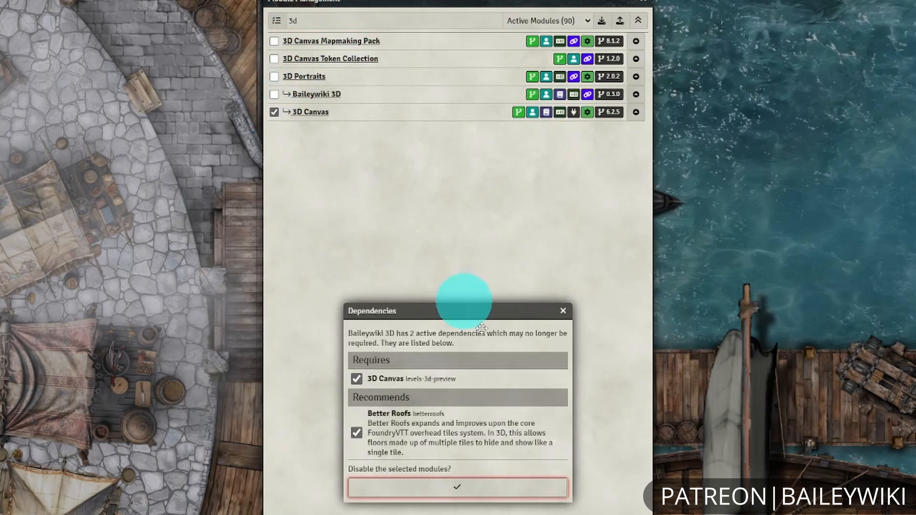
{"action": "left_click", "coordinate": [356, 432]}
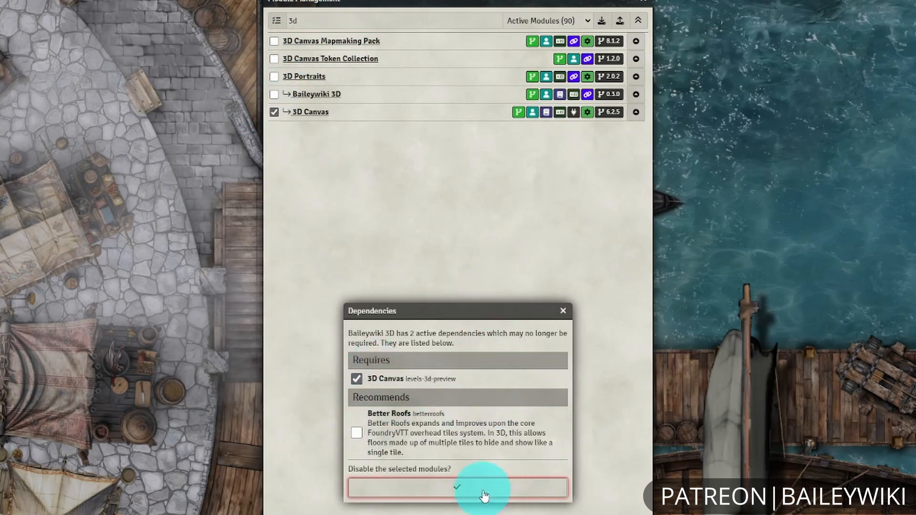
{"action": "left_click", "coordinate": [485, 489]}
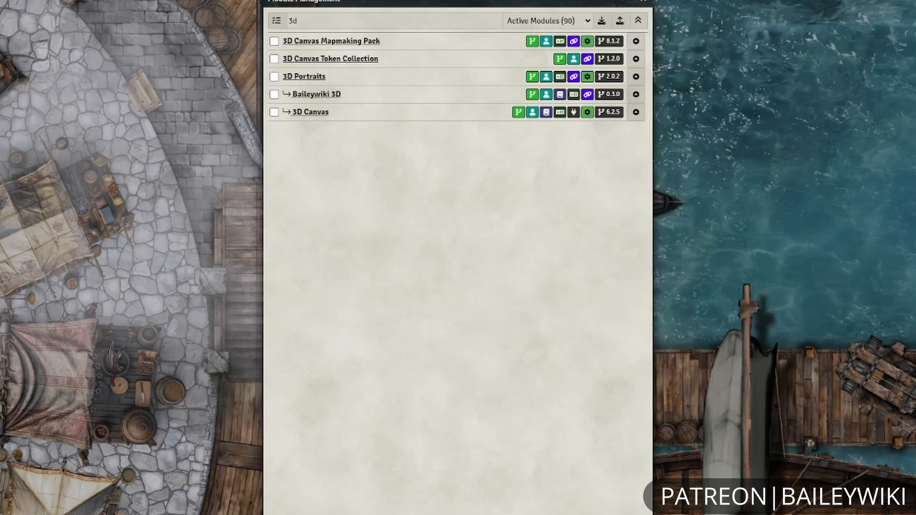
{"action": "left_click", "coordinate": [419, 423]}
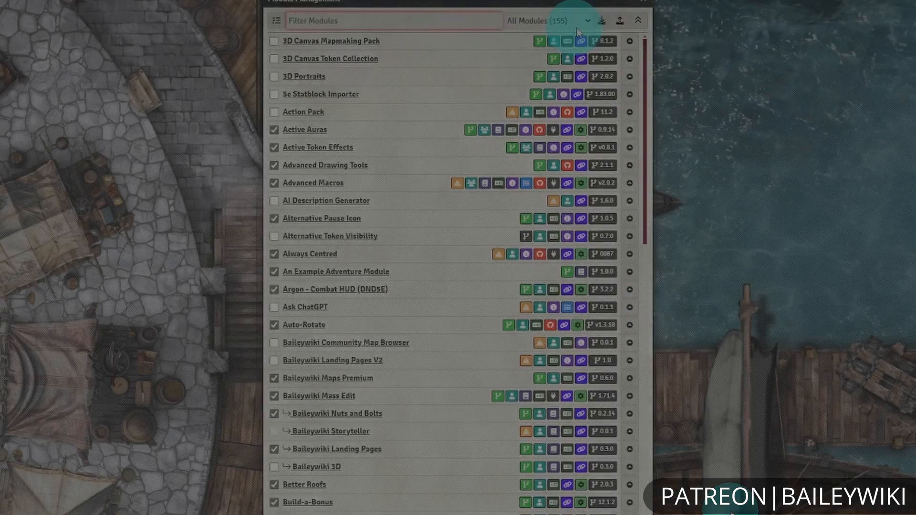
Show only the active modules and look through the list.
{"action": "left_click", "coordinate": [548, 21]}
{"action": "left_click", "coordinate": [535, 45]}
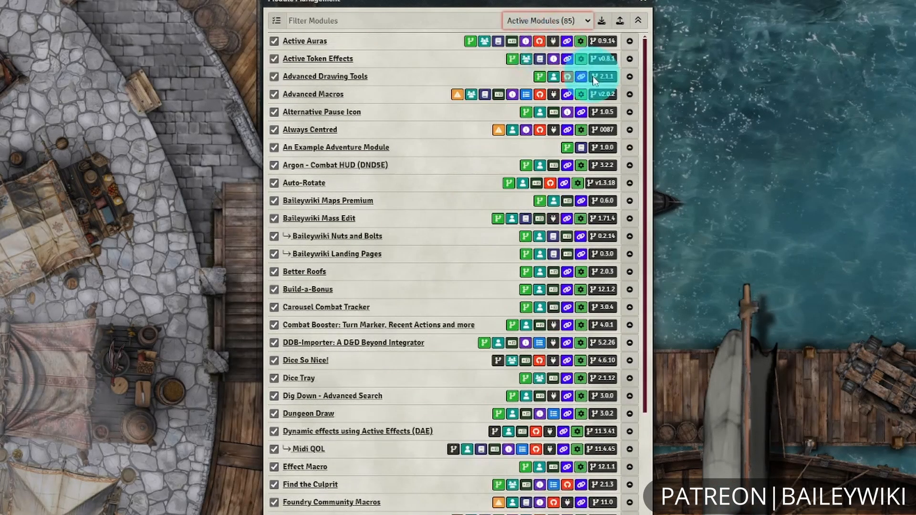
{"action": "scroll", "coordinate": [348, 341], "scroll_direction": "down", "scroll_amount": 10}
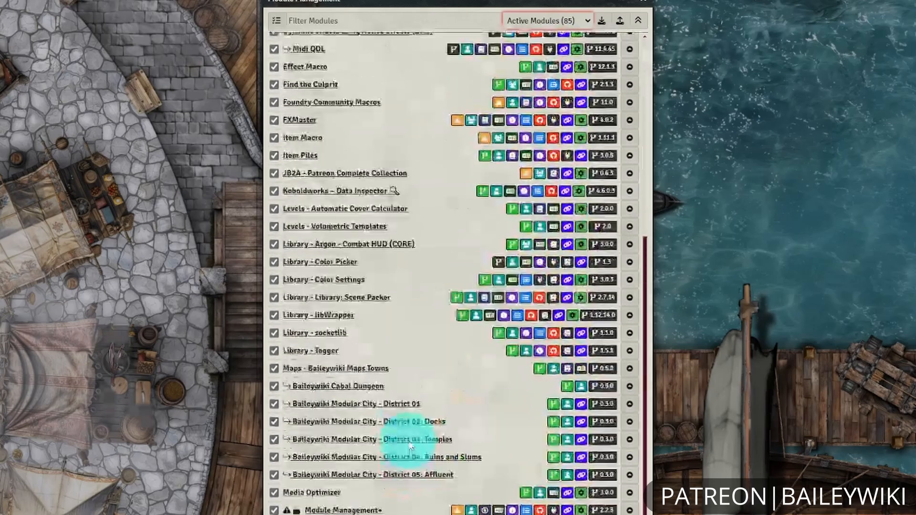
{"action": "scroll", "coordinate": [405, 429], "scroll_direction": "up", "scroll_amount": 10}
Create a second module preset titled "Baseline -3D" from the active modules.
{"action": "left_click", "coordinate": [274, 22]}
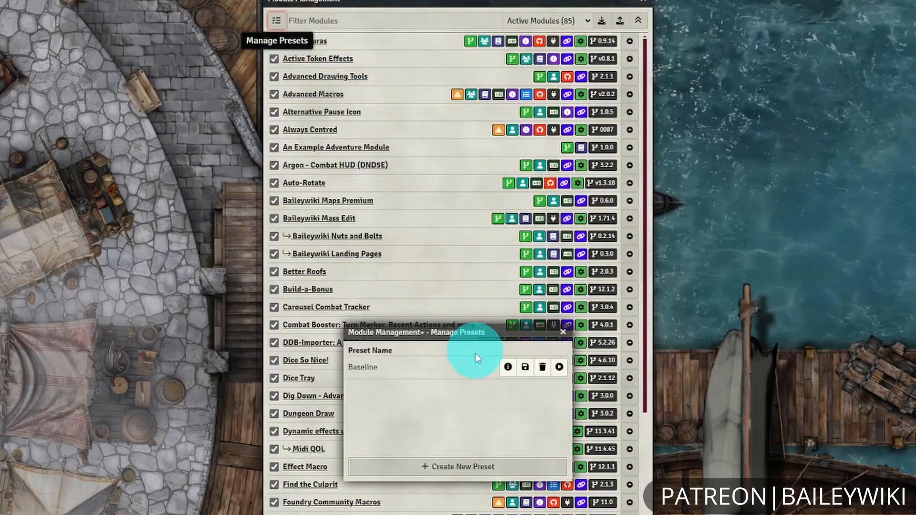
{"action": "left_click", "coordinate": [428, 467]}
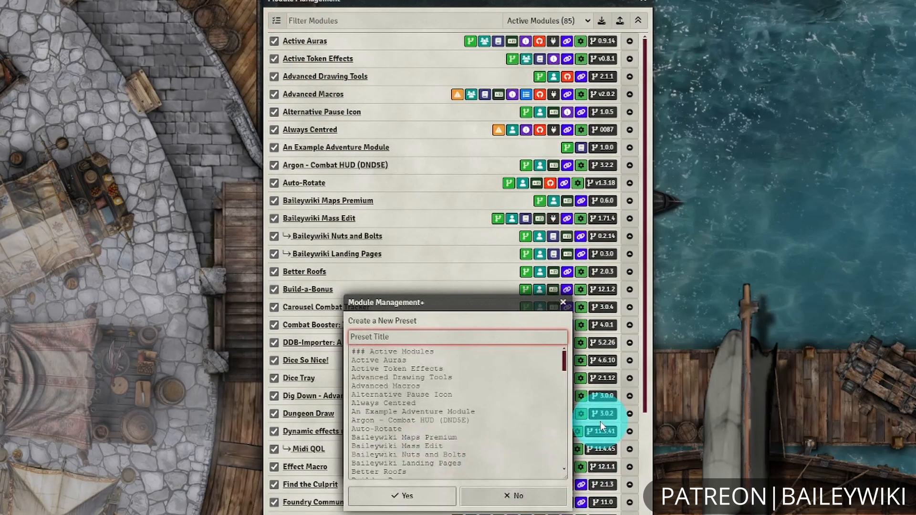
{"action": "type", "text": "Baseline -"}
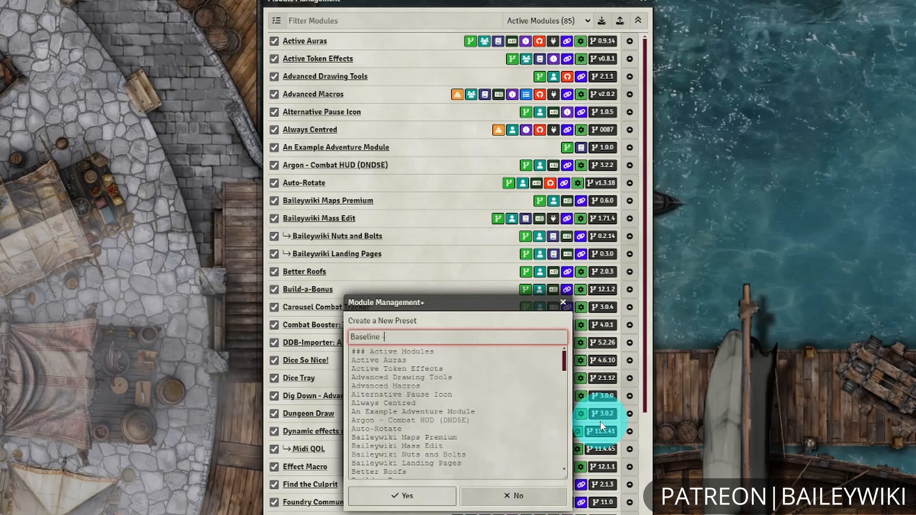
{"action": "type", "text": "3D"}
{"action": "left_click", "coordinate": [381, 496]}
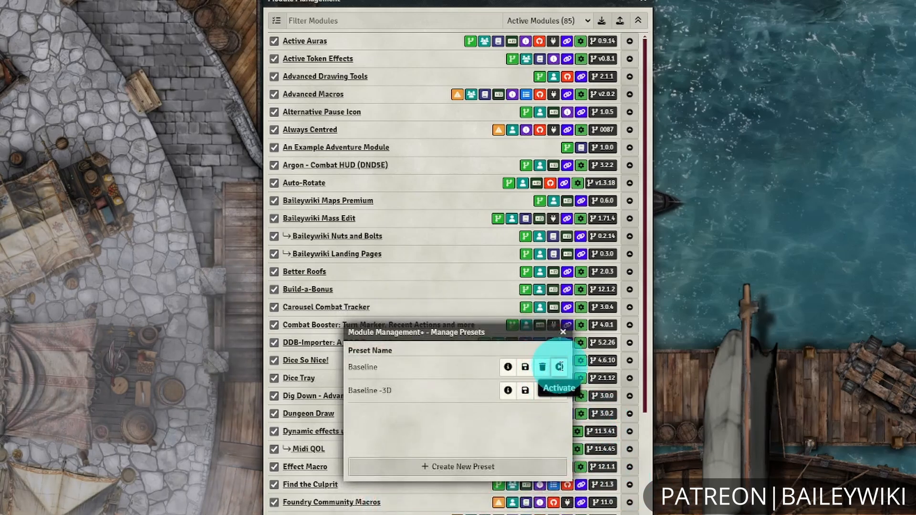
Activate the Baseline preset with an application reload, and list the active modules to check them.
{"action": "left_click", "coordinate": [559, 366]}
{"action": "left_click", "coordinate": [417, 483]}
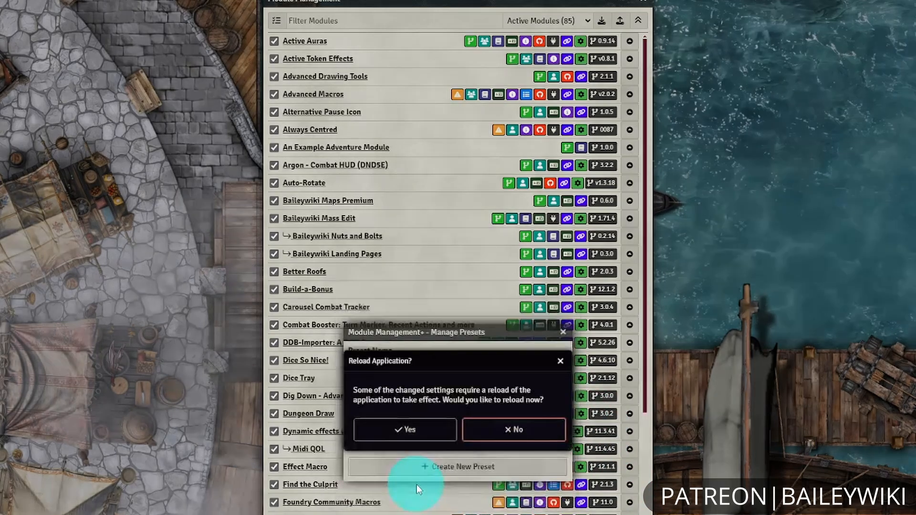
{"action": "left_click", "coordinate": [413, 424]}
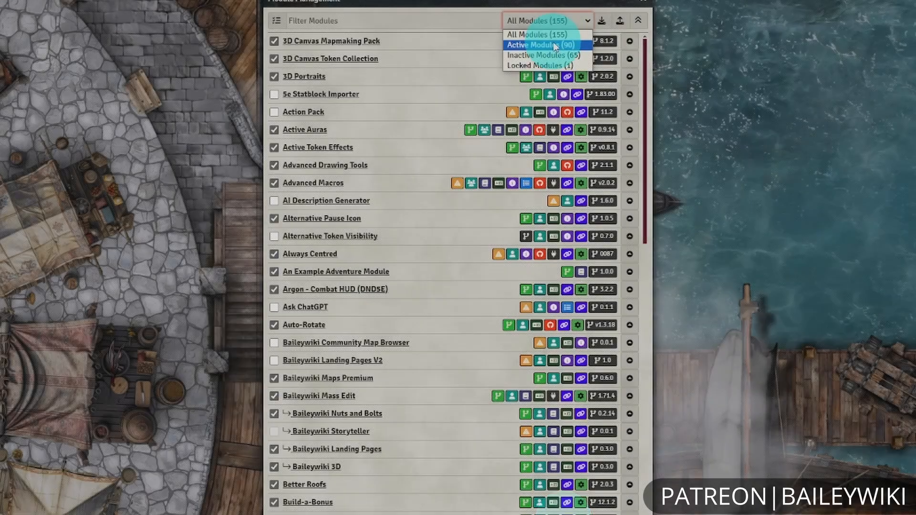
{"action": "left_click", "coordinate": [551, 39]}
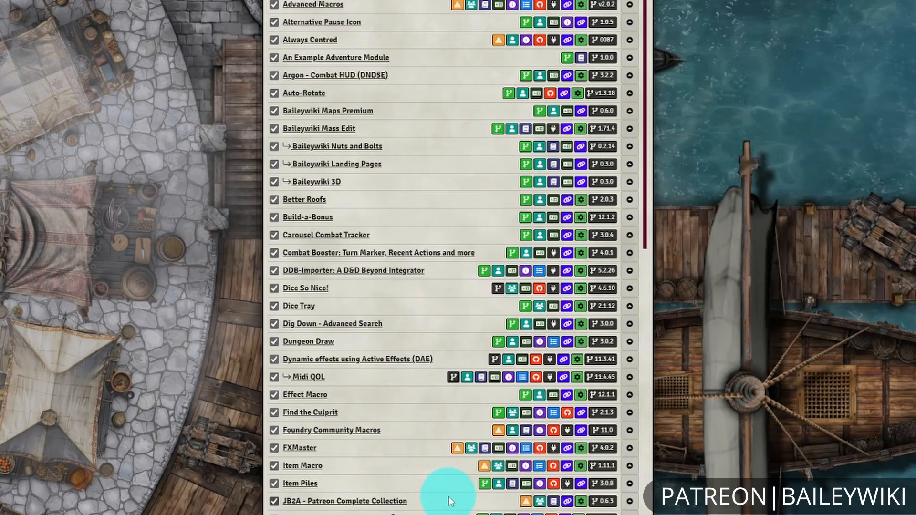
Apply the Very High graphics preset in the 3D Canvas settings, reloading the application and declining to sync with the saved client settings.
{"action": "scroll", "coordinate": [449, 501], "scroll_direction": "down", "scroll_amount": 15}
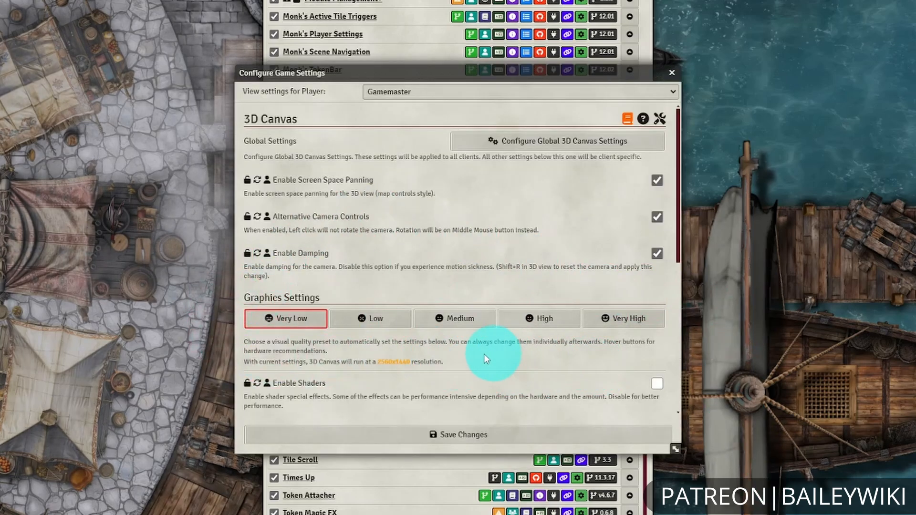
{"action": "left_click", "coordinate": [630, 323]}
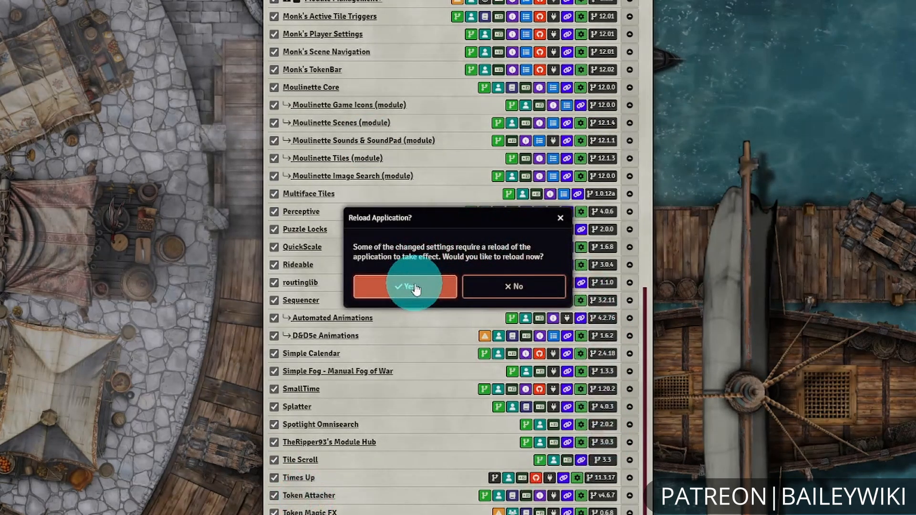
{"action": "left_click", "coordinate": [413, 287]}
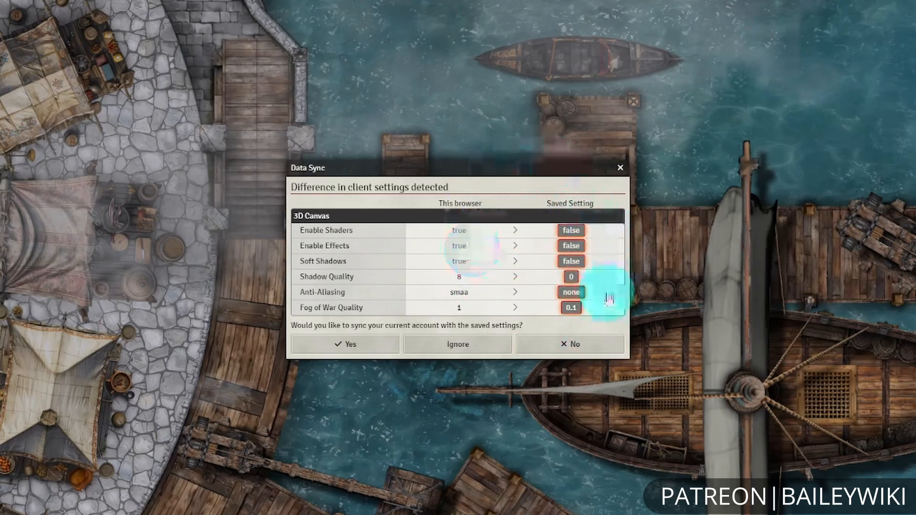
{"action": "left_click", "coordinate": [585, 353]}
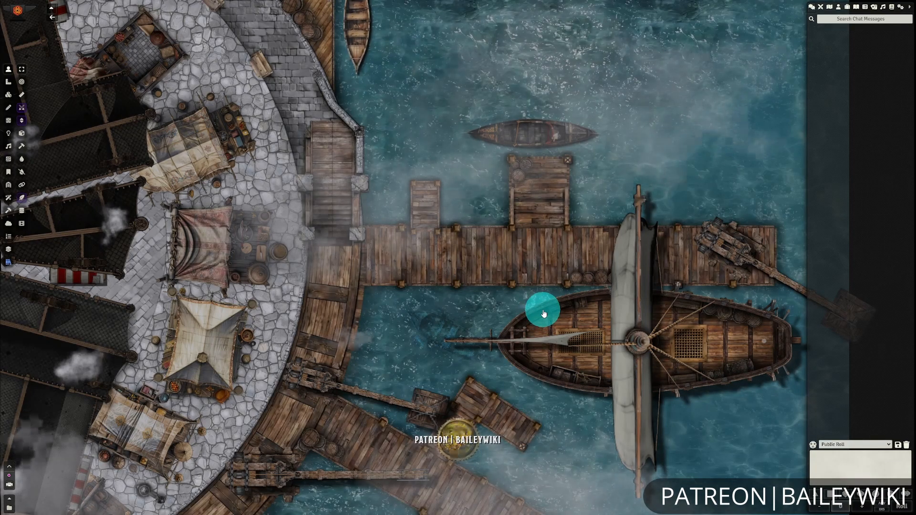
Open the game settings configuration and save it as it stands.
{"action": "left_click", "coordinate": [903, 8]}
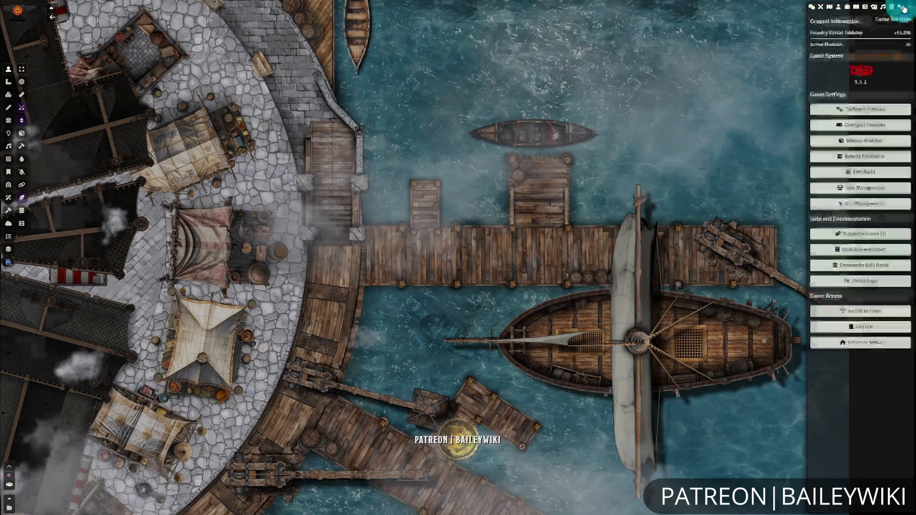
{"action": "left_click", "coordinate": [874, 111]}
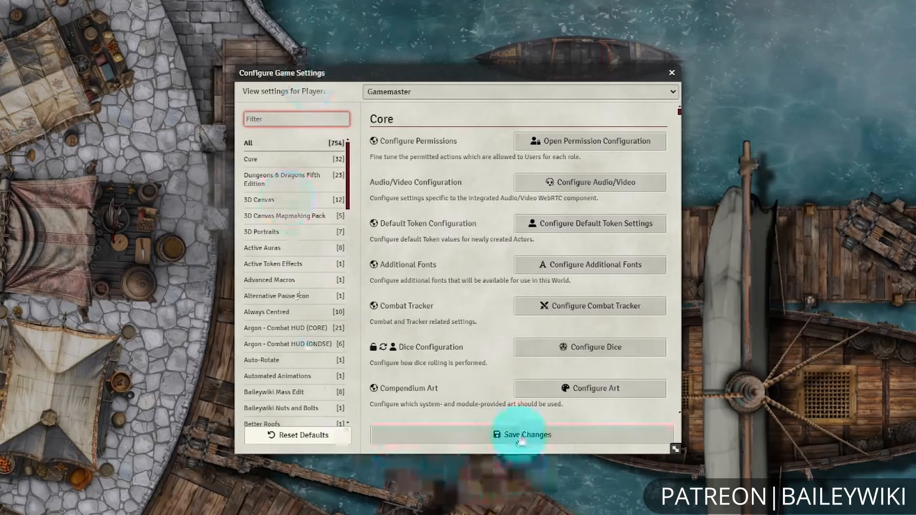
{"action": "left_click", "coordinate": [521, 437]}
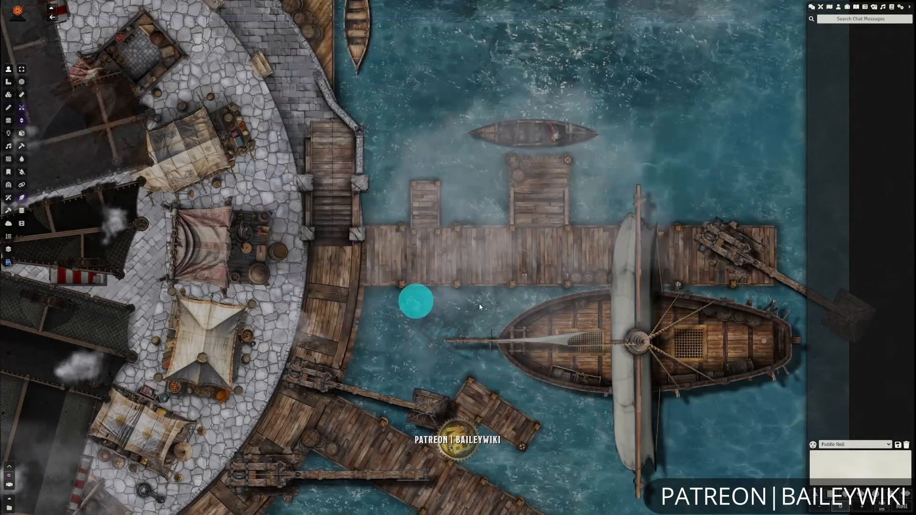
Examine the global 3D Canvas settings in the game settings, and close them without saving.
{"action": "left_click", "coordinate": [901, 7]}
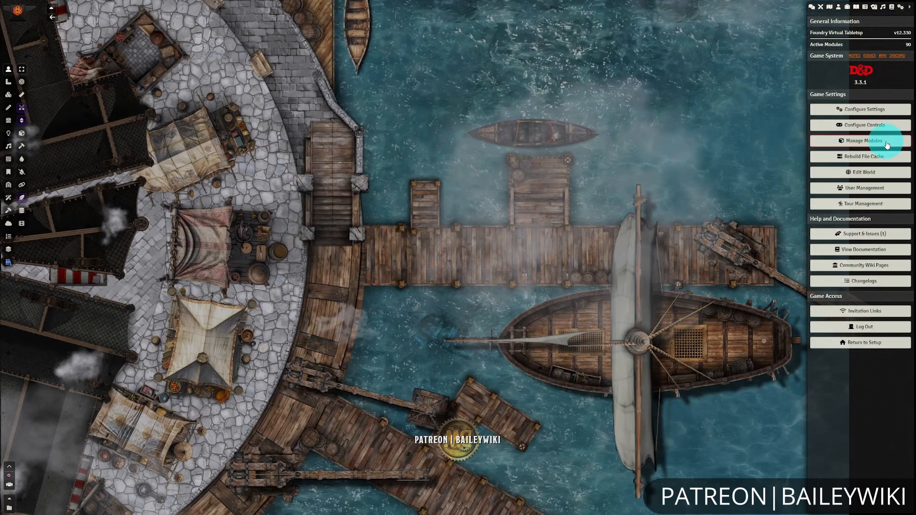
{"action": "left_click", "coordinate": [876, 111]}
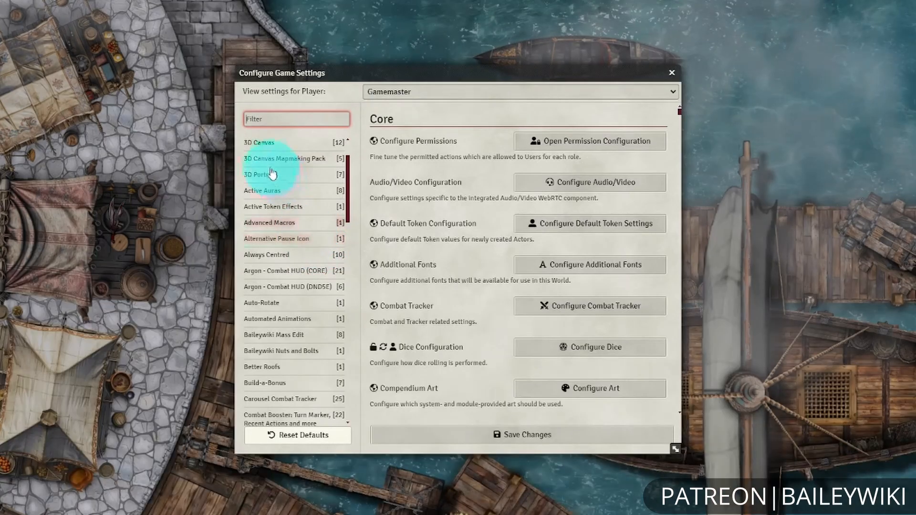
{"action": "left_click", "coordinate": [293, 143]}
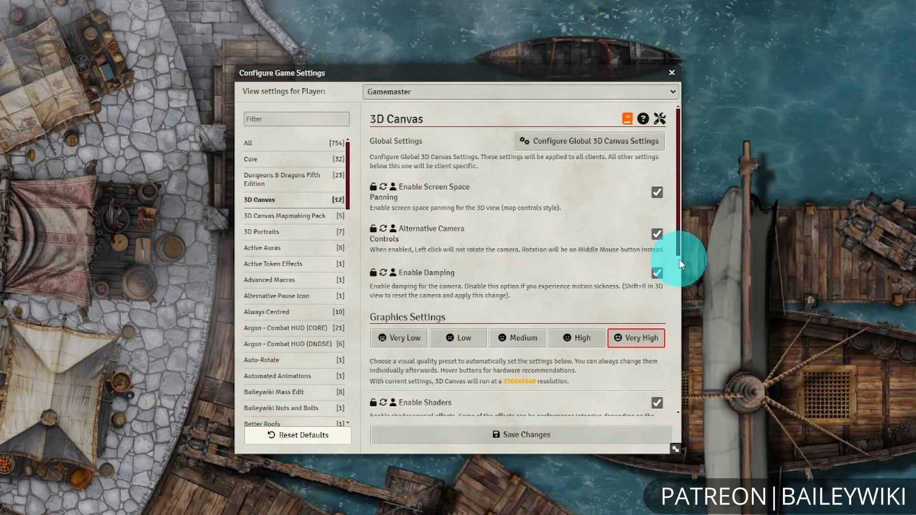
{"action": "left_click", "coordinate": [591, 142]}
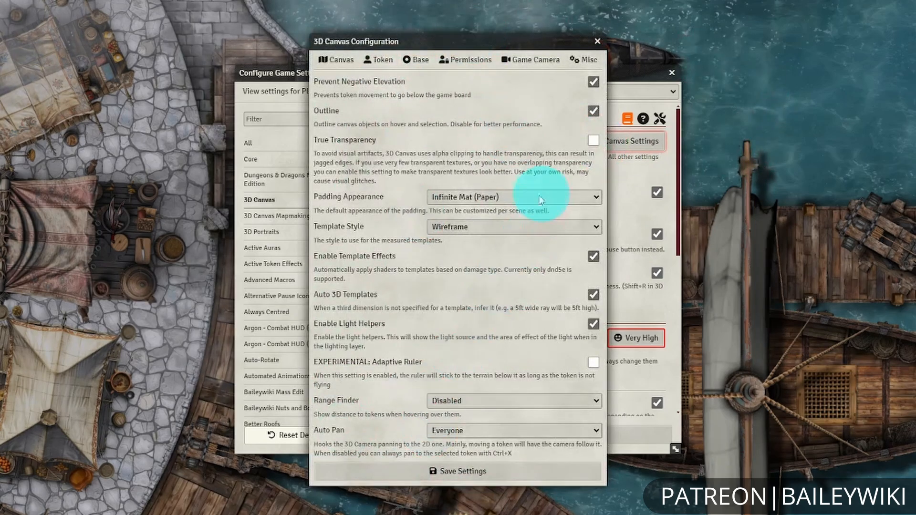
{"action": "left_click", "coordinate": [599, 42]}
Examine the Midi QOL configuration from the game settings list, and close it without saving.
{"action": "scroll", "coordinate": [297, 324], "scroll_direction": "down", "scroll_amount": 4}
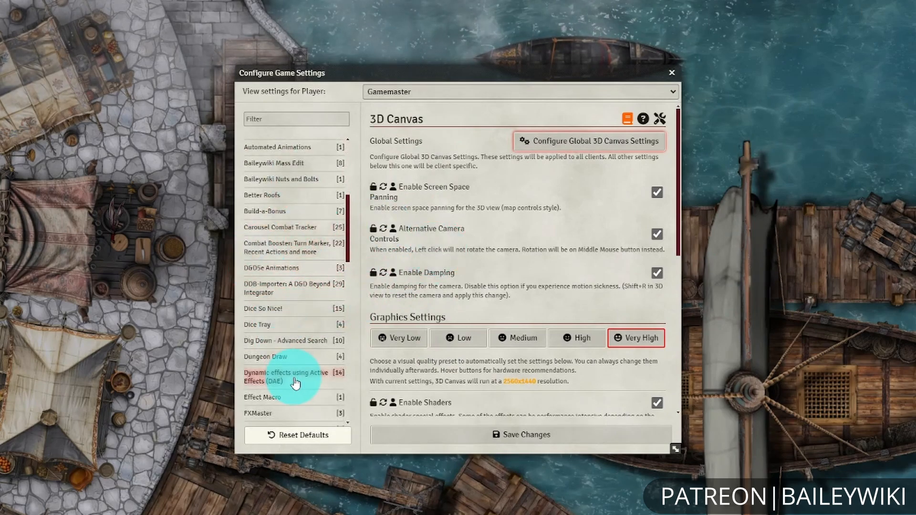
{"action": "scroll", "coordinate": [294, 383], "scroll_direction": "down", "scroll_amount": 5}
{"action": "scroll", "coordinate": [296, 379], "scroll_direction": "down", "scroll_amount": 5}
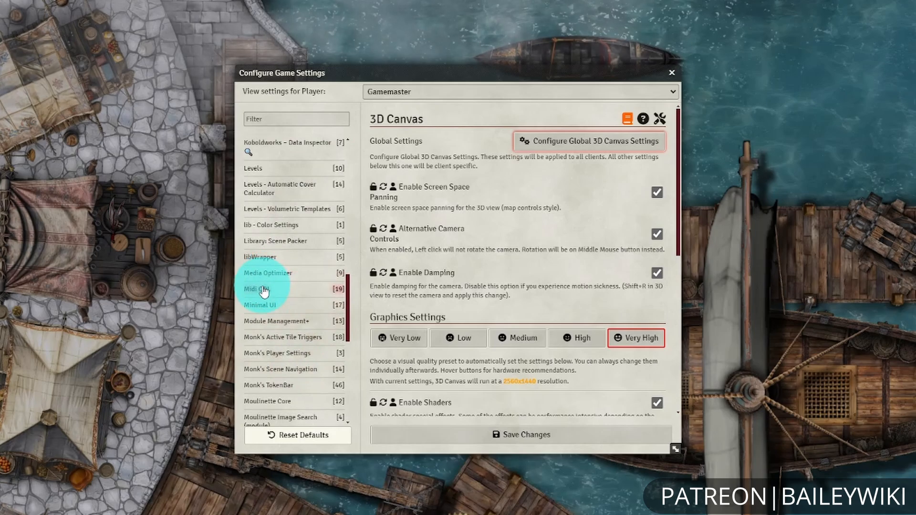
{"action": "left_click", "coordinate": [264, 289]}
{"action": "left_click", "coordinate": [593, 140]}
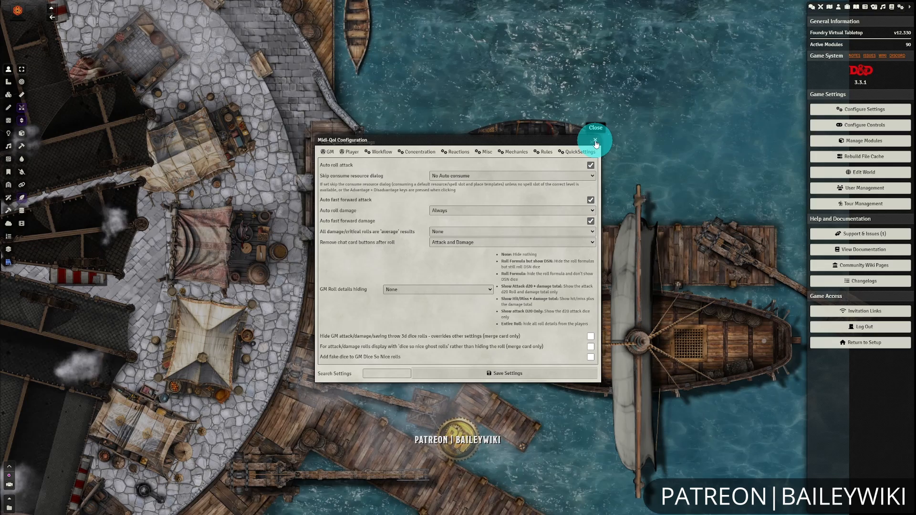
{"action": "left_click", "coordinate": [595, 142]}
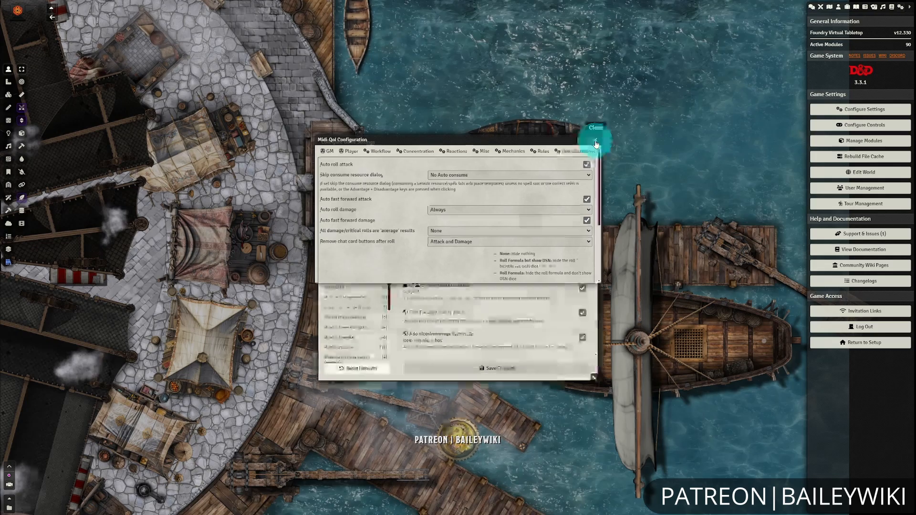
Open the export of the active modules in module management, look through its text, and close it.
{"action": "left_click", "coordinate": [864, 141]}
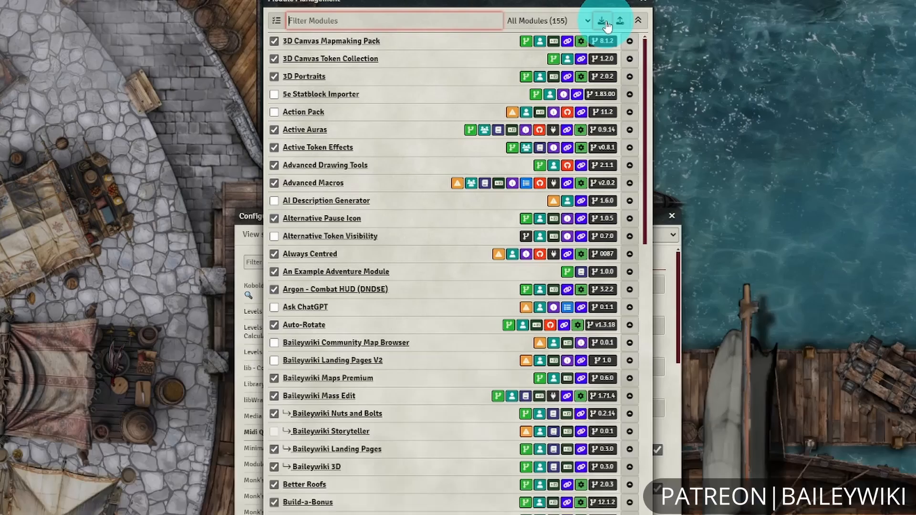
{"action": "left_click", "coordinate": [604, 22]}
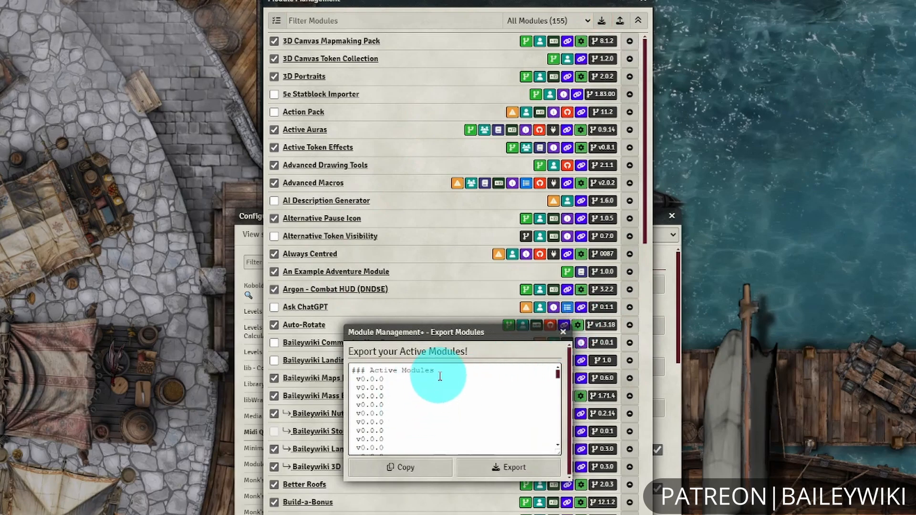
{"action": "scroll", "coordinate": [377, 415], "scroll_direction": "down", "scroll_amount": 1}
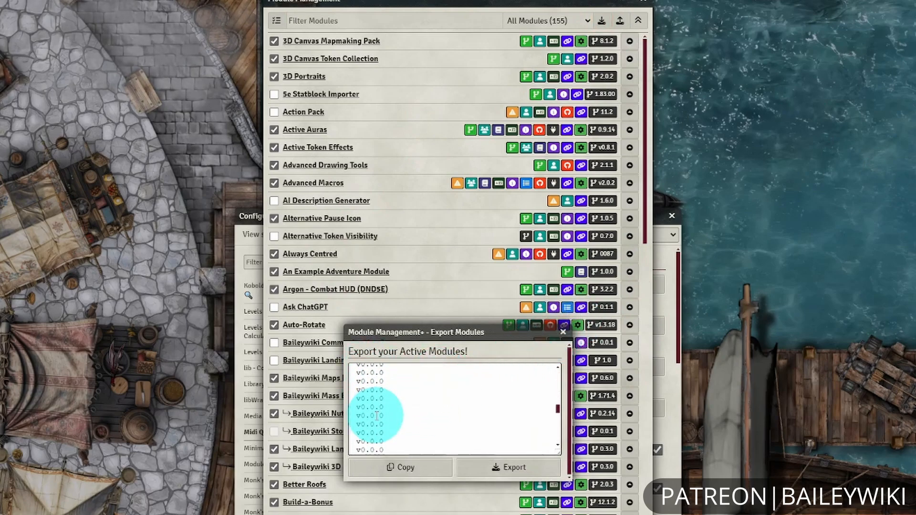
{"action": "scroll", "coordinate": [376, 418], "scroll_direction": "down", "scroll_amount": 3}
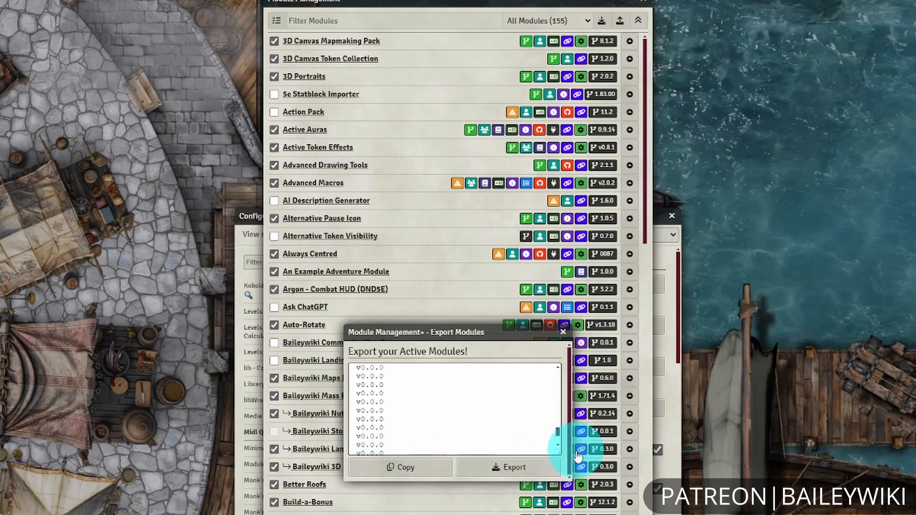
{"action": "scroll", "coordinate": [524, 398], "scroll_direction": "up", "scroll_amount": 5}
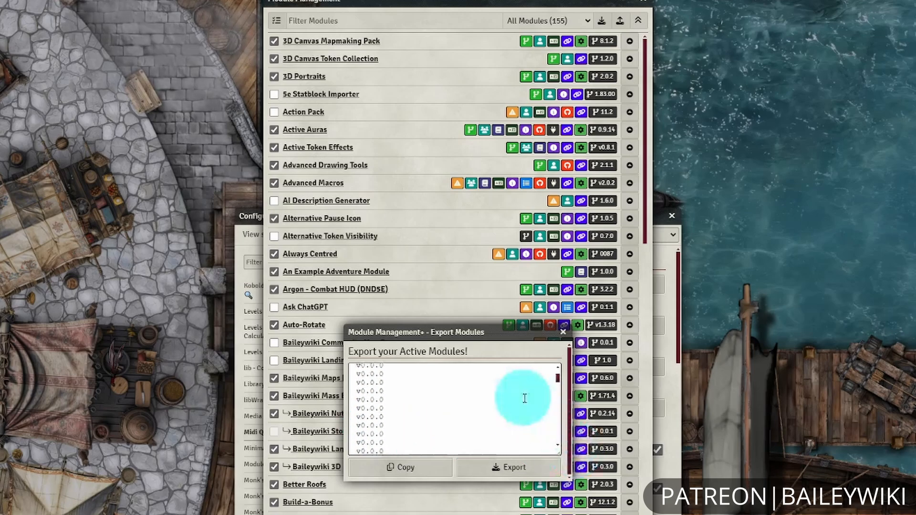
{"action": "left_click", "coordinate": [563, 331]}
Load the 8,934 KB JSON file from Downloads into the module import preview, and close it without importing.
{"action": "left_click", "coordinate": [618, 23]}
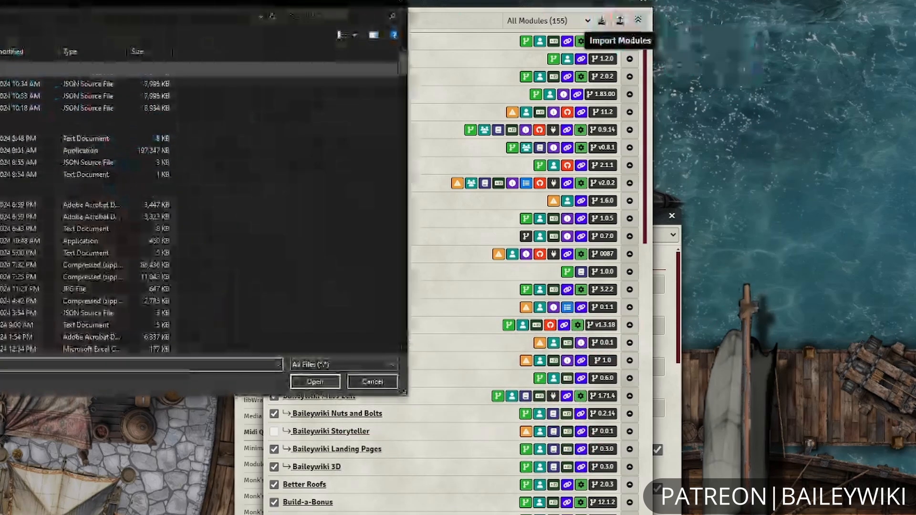
{"action": "left_click", "coordinate": [5, 108]}
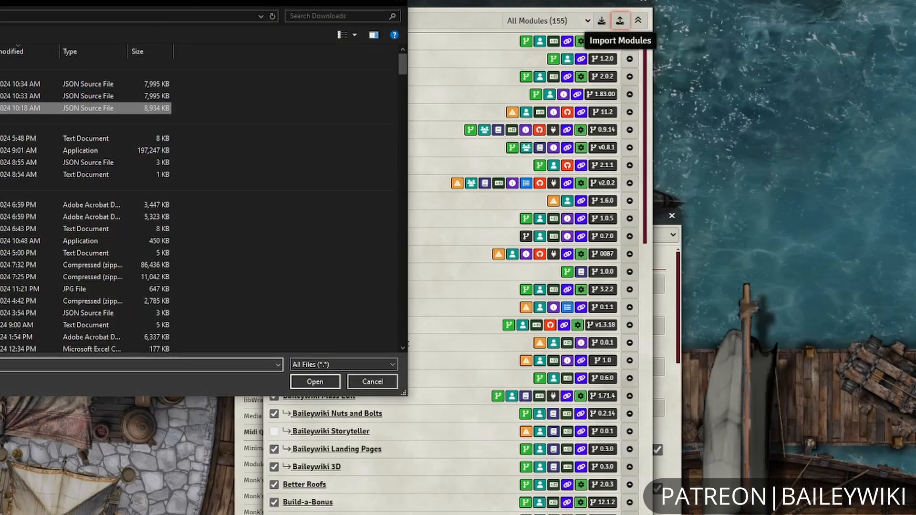
{"action": "left_click", "coordinate": [340, 386]}
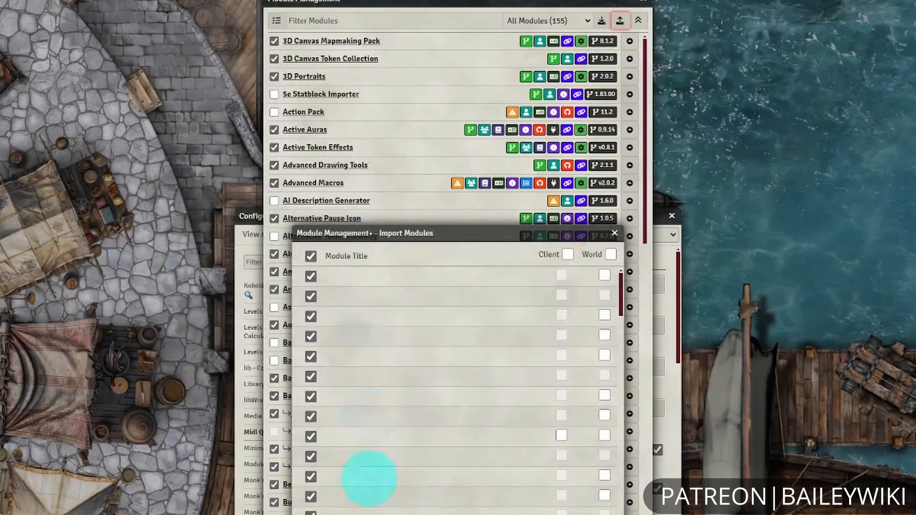
{"action": "left_click", "coordinate": [615, 237]}
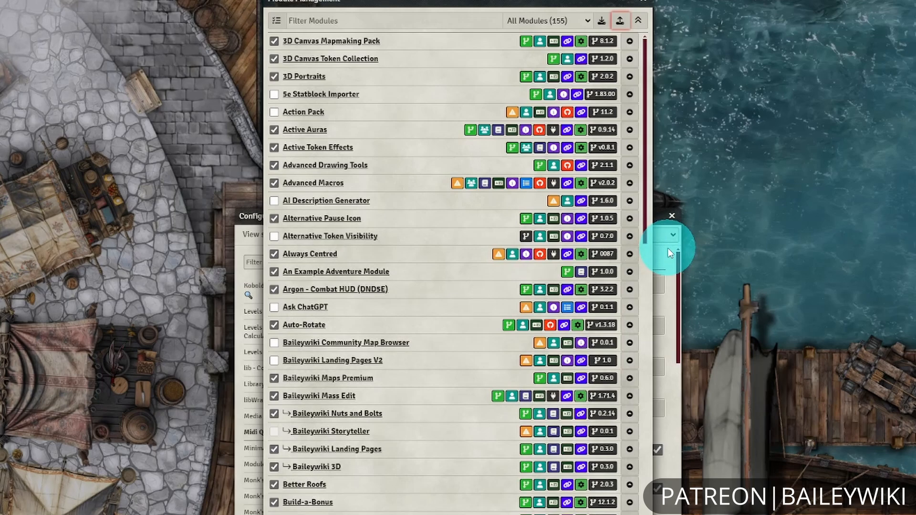